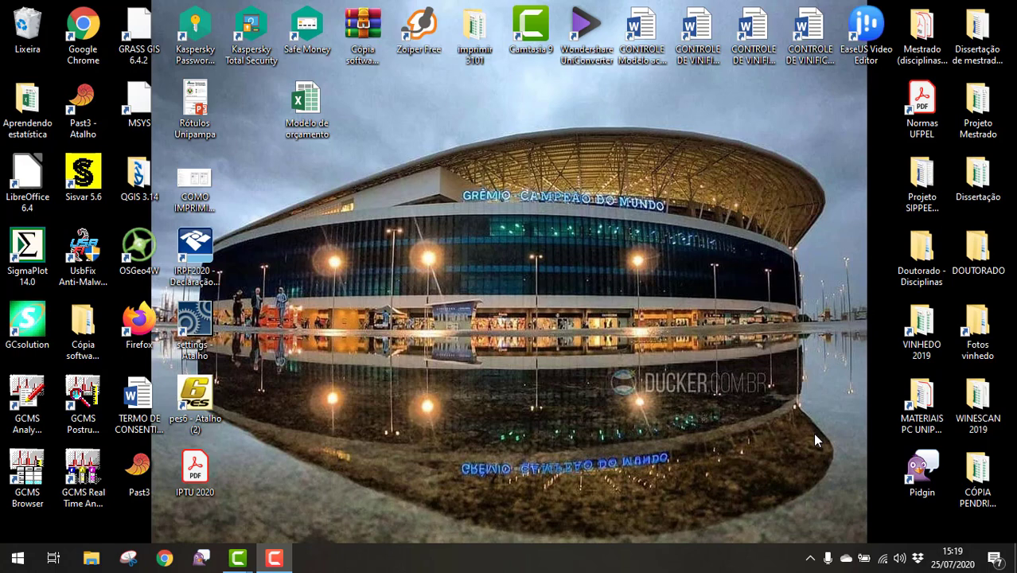
Create a new LibreOffice Calc spreadsheet and enter the column header TRAT in cell A1.
double_click(45, 183)
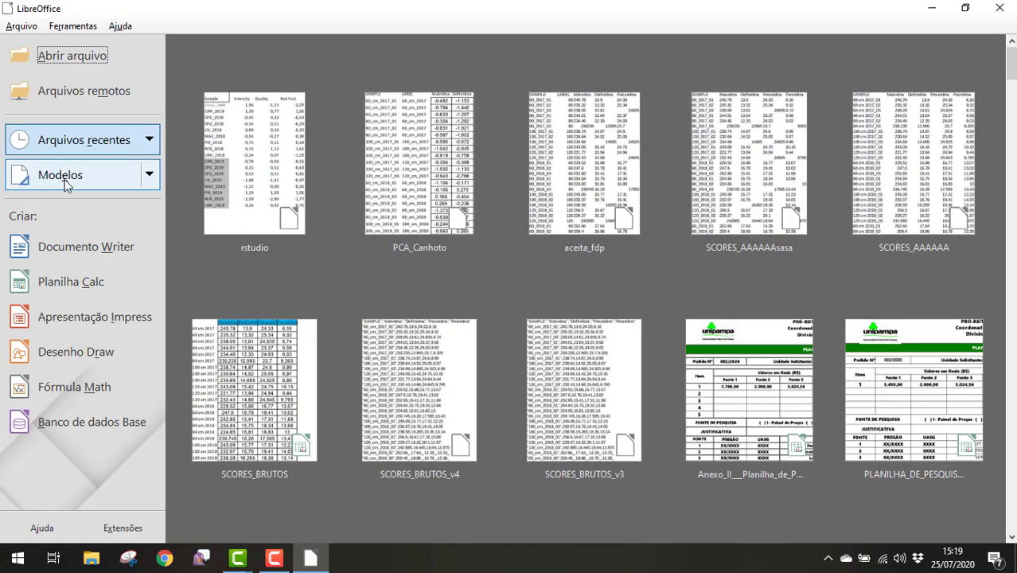
left_click(80, 294)
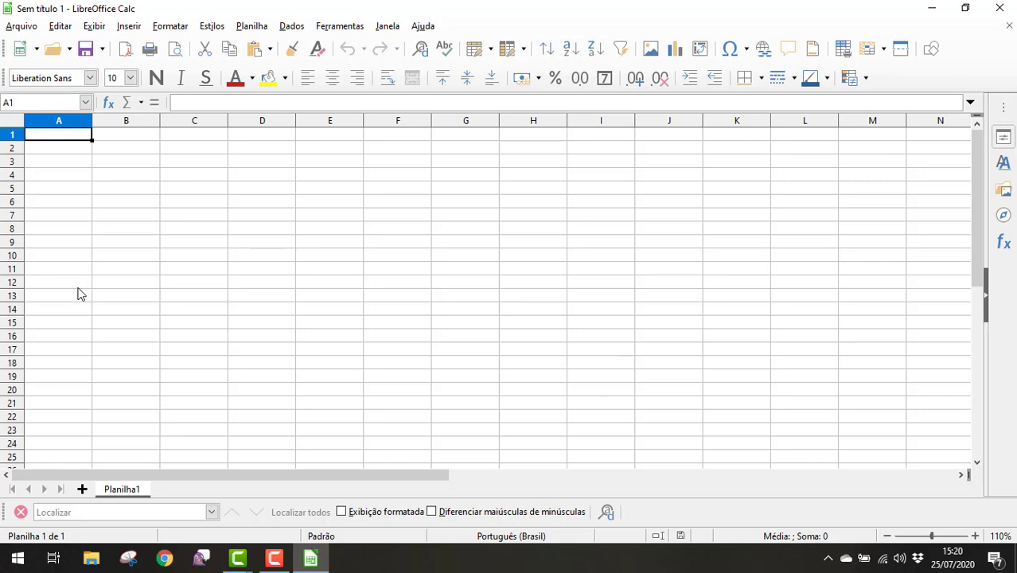
type("TRAT")
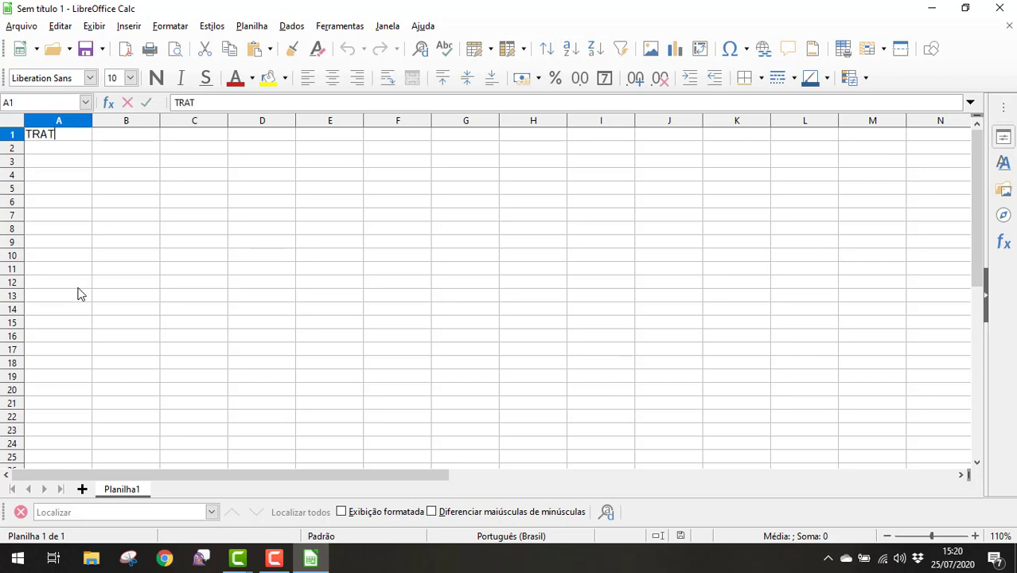
key("Return")
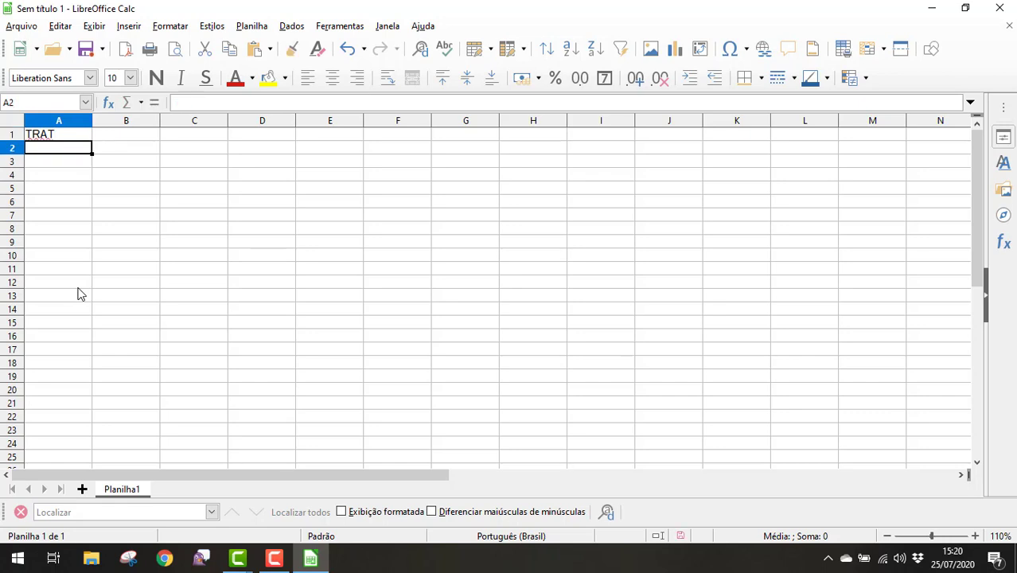
key("Up")
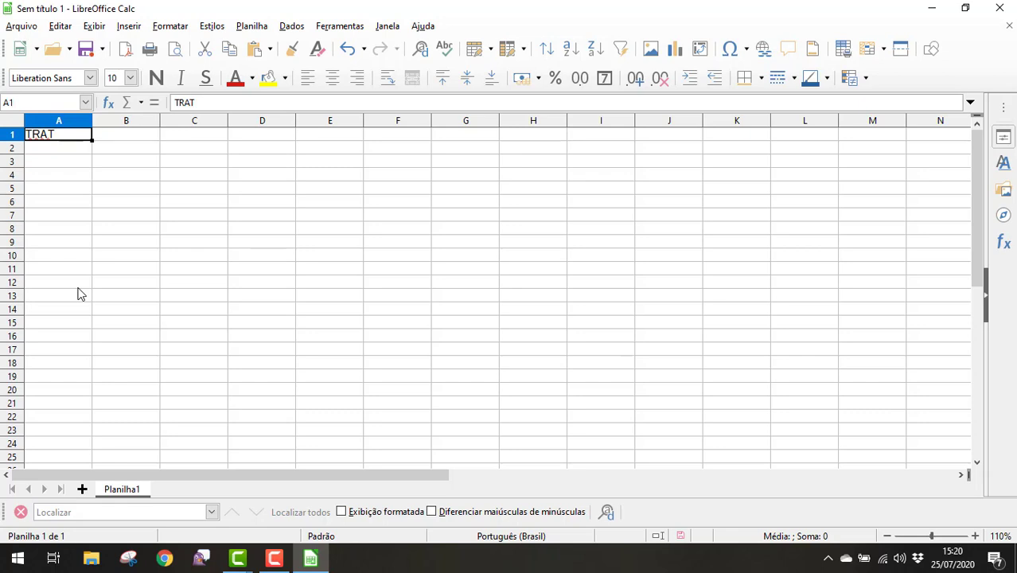
key("Return")
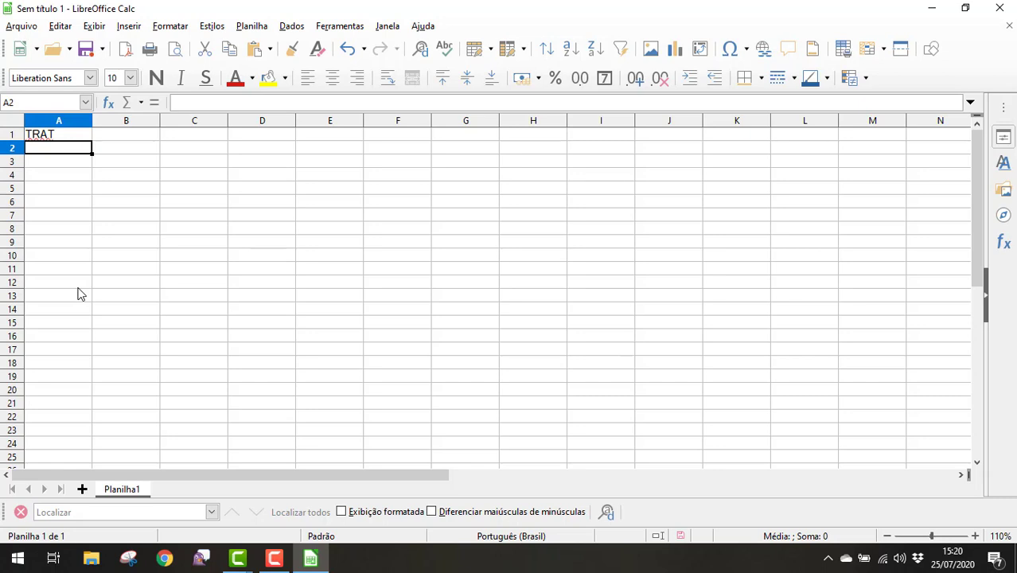
Enter the treatment label T1 in the three cells A2 to A4 under TRAT.
type("T1")
key("Return")
type("T1")
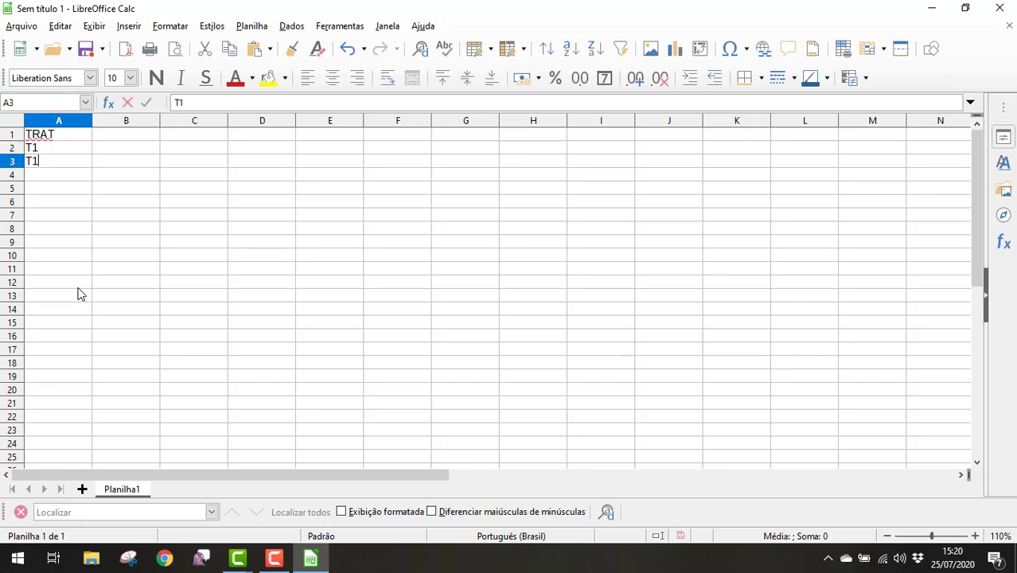
key("Return")
type("T1")
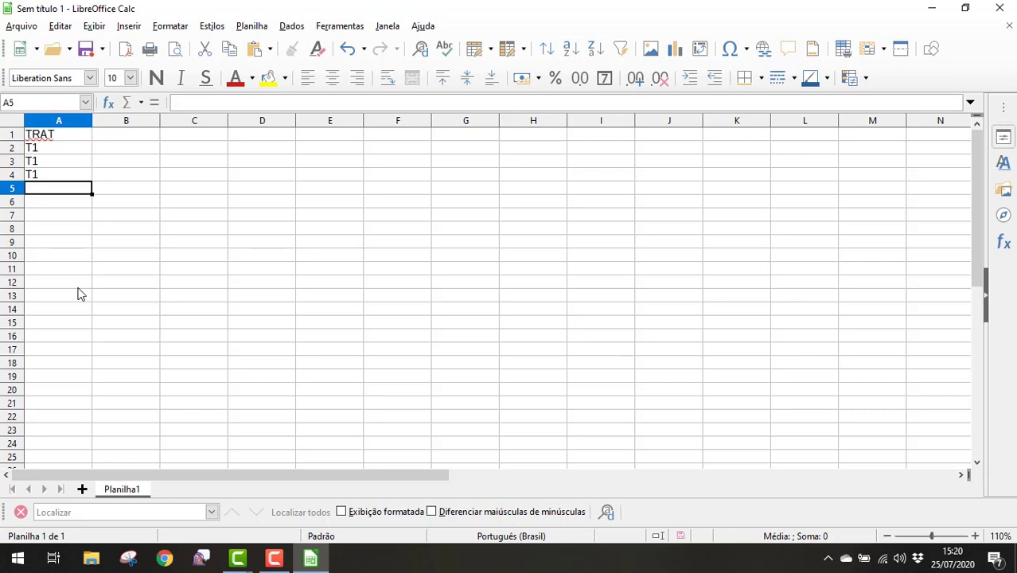
key("Return")
Enter the treatment label T2 in the three cells A5 to A7.
type("T2")
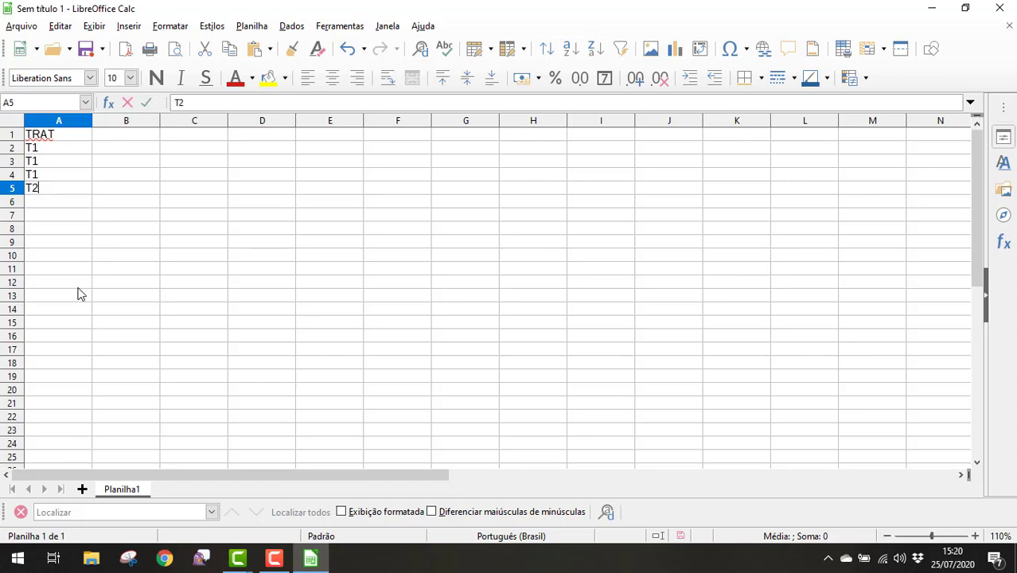
key("Return")
type("T2")
key("Return")
type("T2")
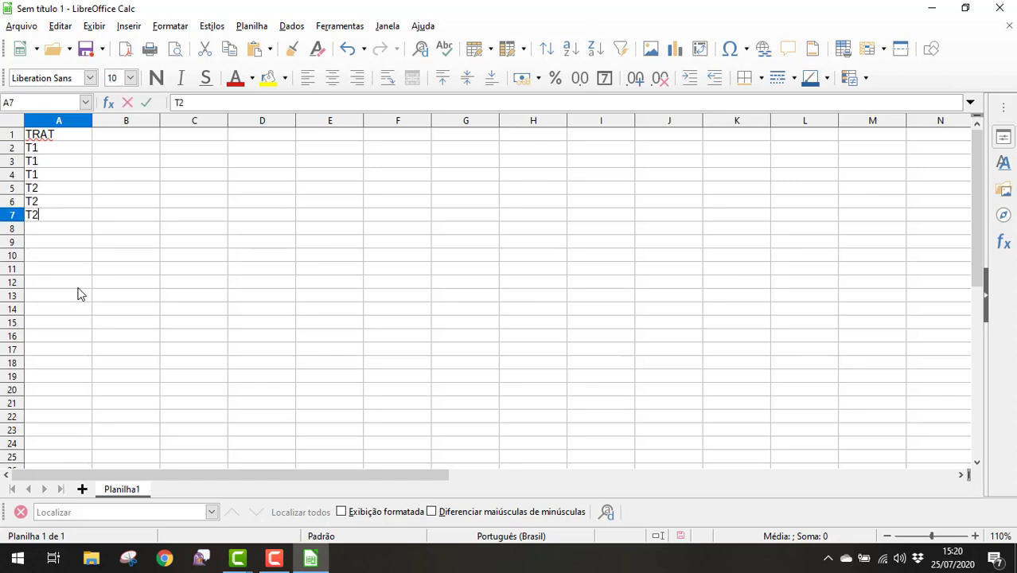
key("Return")
Enter the treatment label T3 in the three cells A8 to A10.
type("T3")
key("Return")
type("T3")
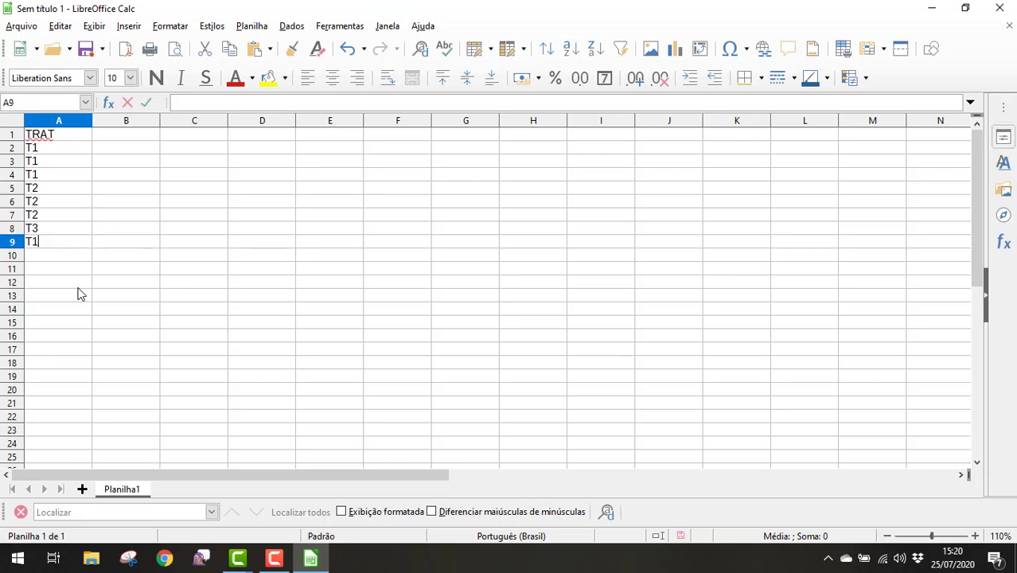
key("Return")
type("T3")
key("Return")
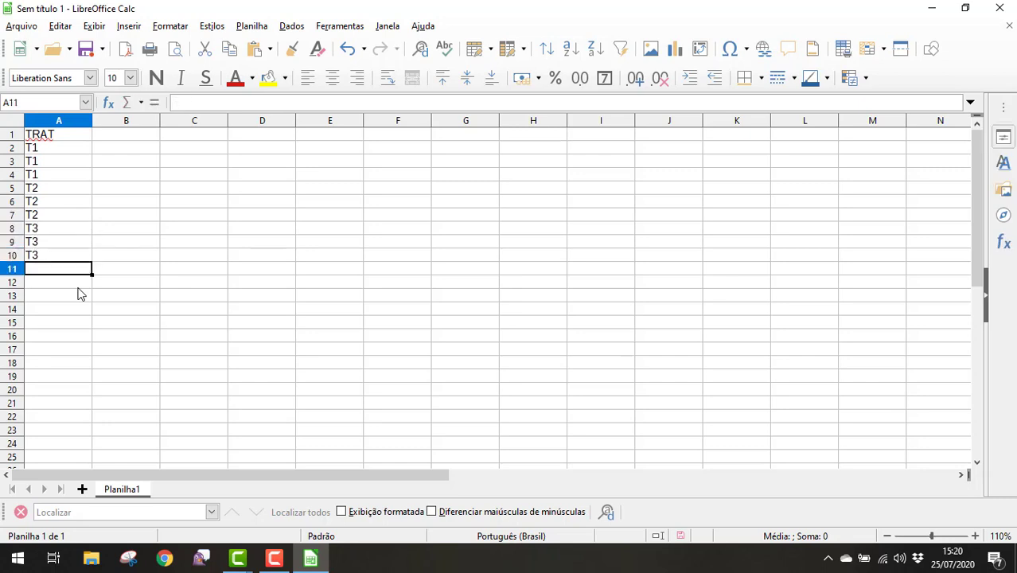
Enter the treatment label T4 in the three cells A11 to A13.
type("T4")
key("Return")
type("T4")
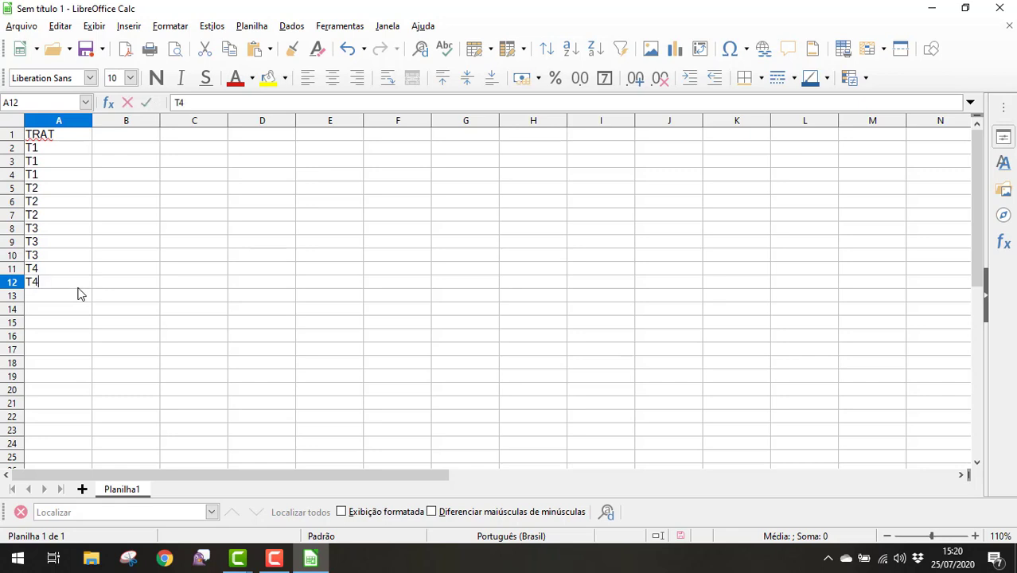
key("Return")
type("T4")
key("Tab")
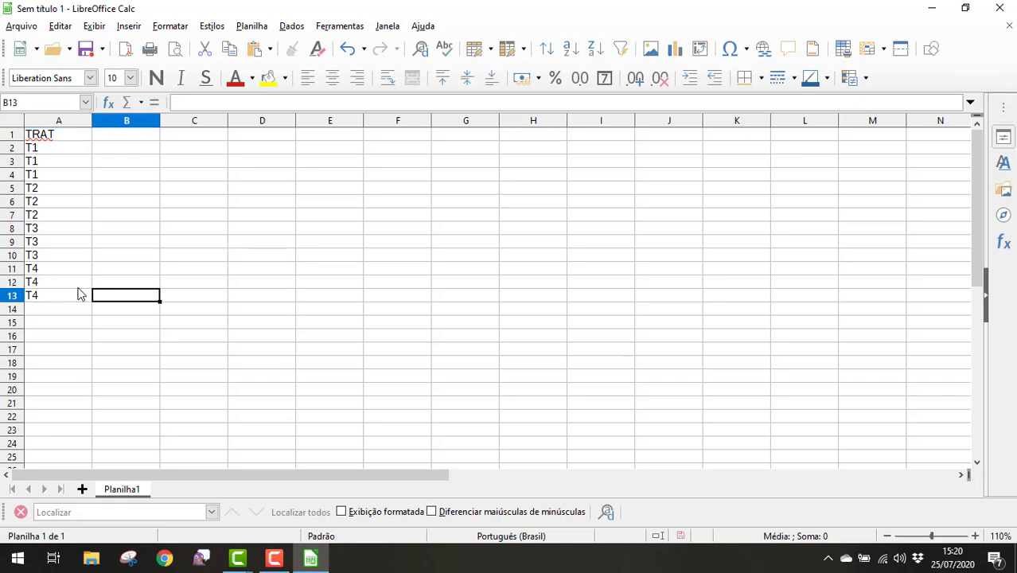
Enter the column headers ALCOOL, VOLATIL and ACUCARES in cells B1, C1 and D1.
key("Up")
key("Up")
key("Up")
key("Up")
key("Up")
key("Up")
key("Up")
key("Up")
key("Up")
key("Up")
key("Up")
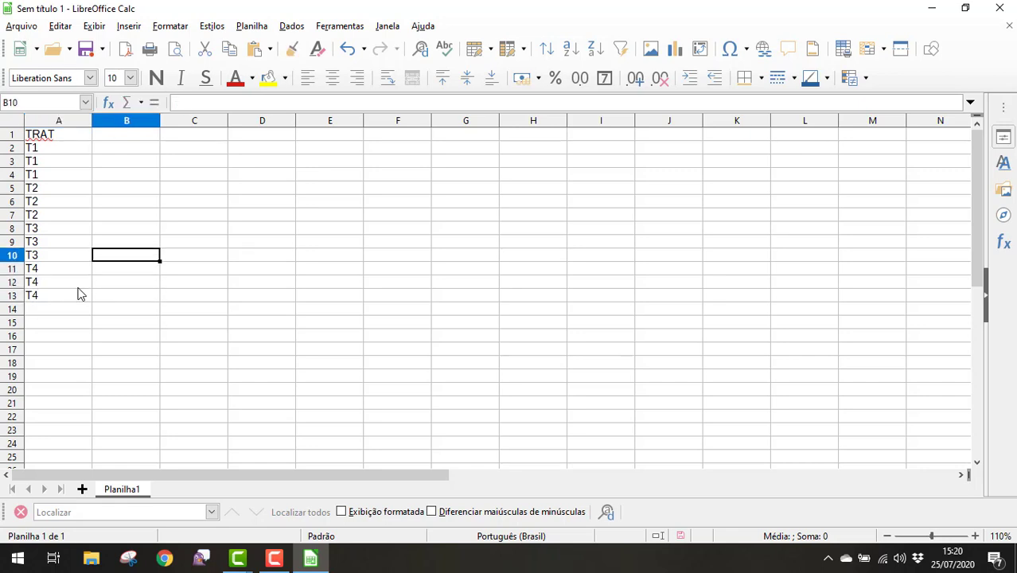
key("Up")
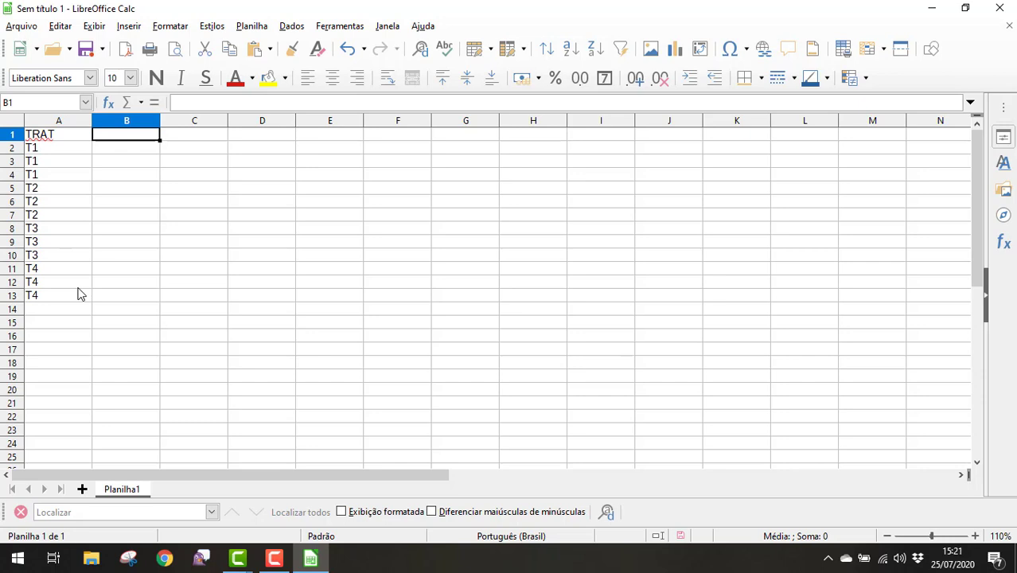
type("ALCOOL")
key("Tab")
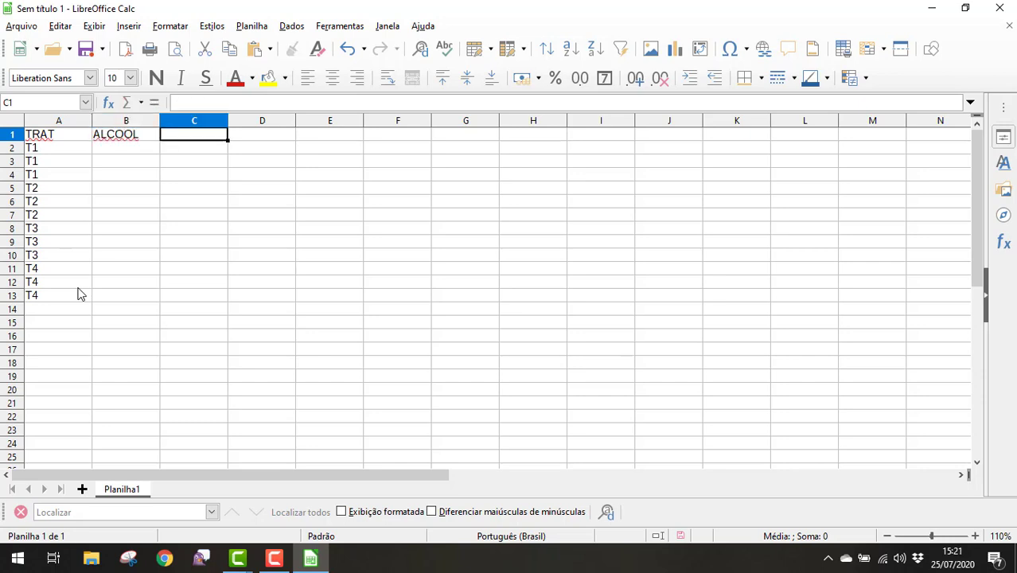
type("VOLATIL")
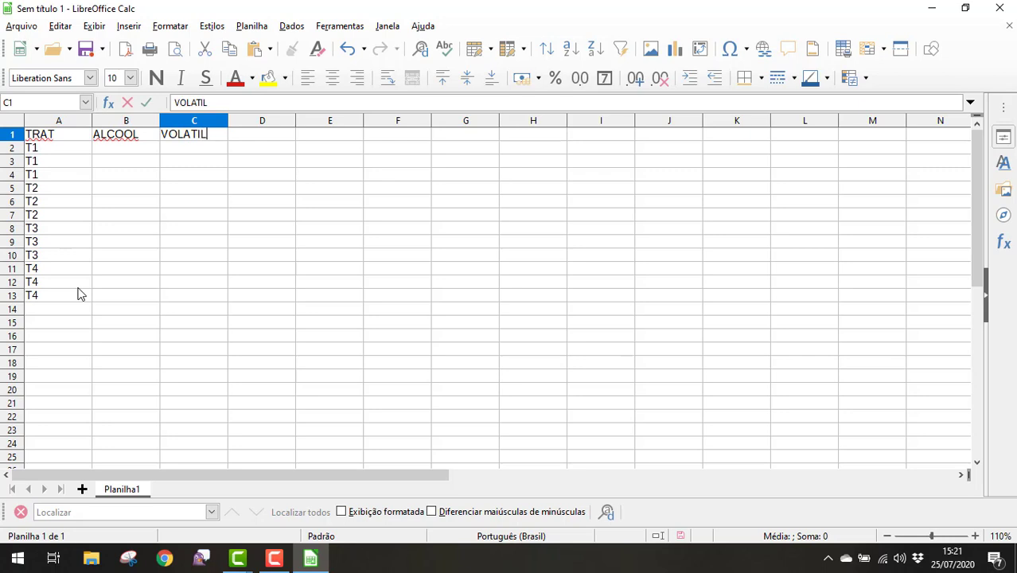
key("Tab")
type("ACUCARES")
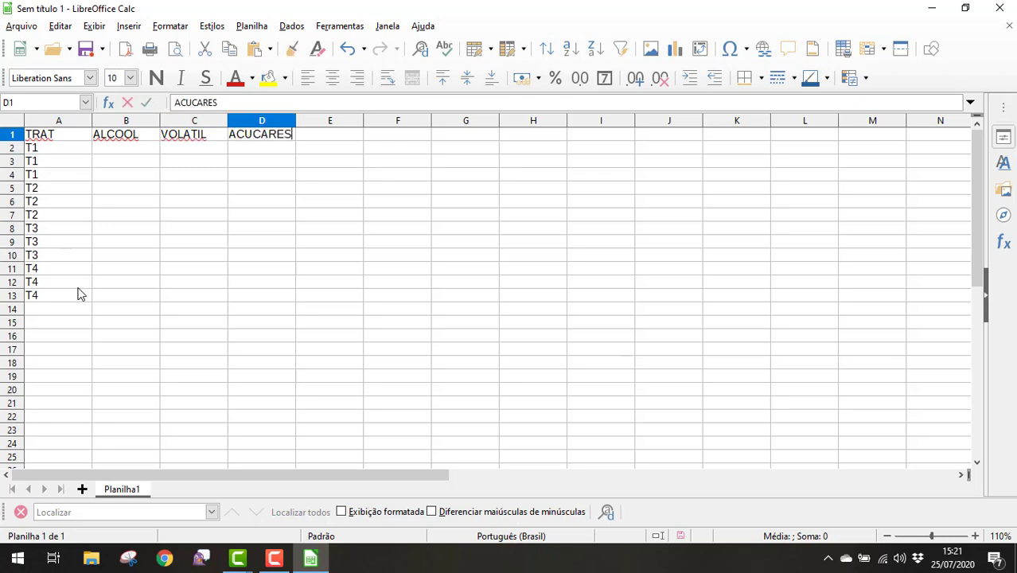
key("Return")
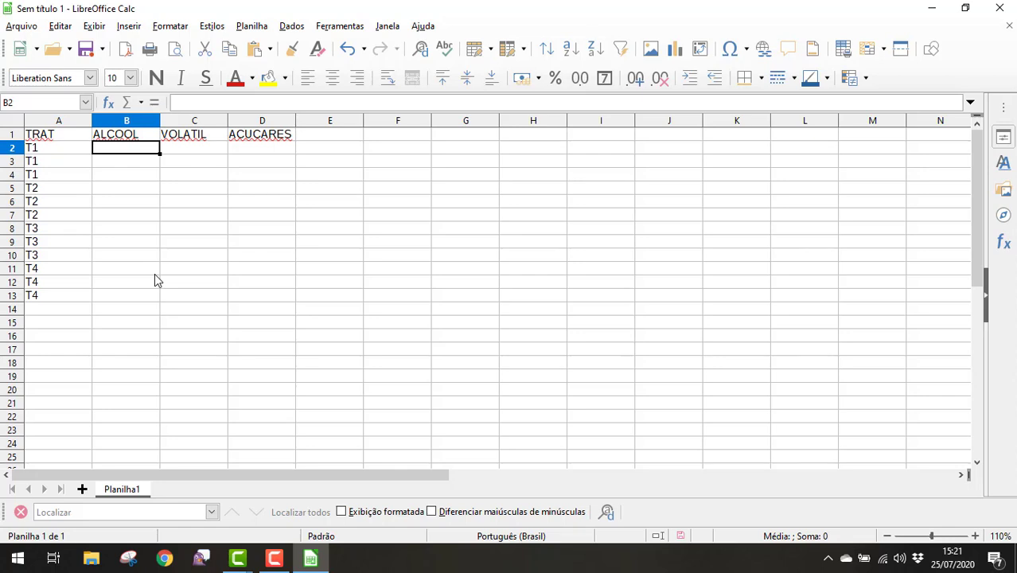
Enter the ALCOOL values 12,5, 12 and 12,3 for the T1 rows in B2 to B4.
type("12,5")
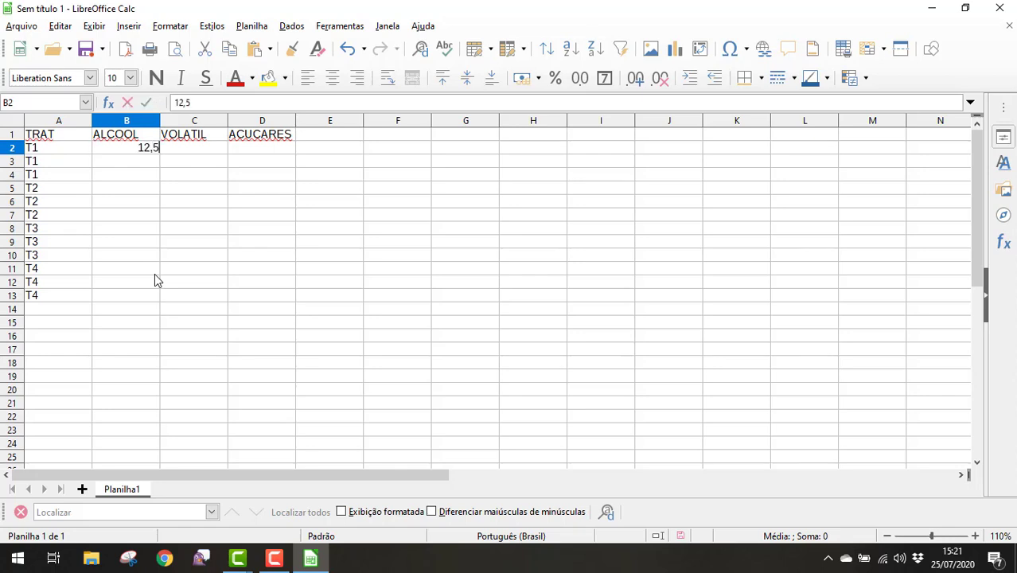
key("Return")
type("12")
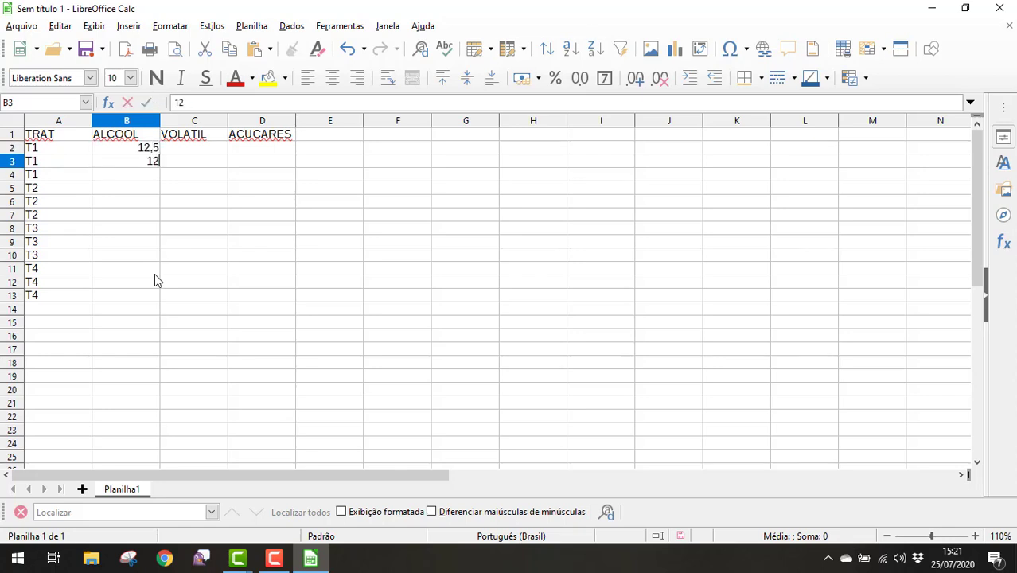
key("Return")
type("13,")
key("BackSpace")
key("BackSpace")
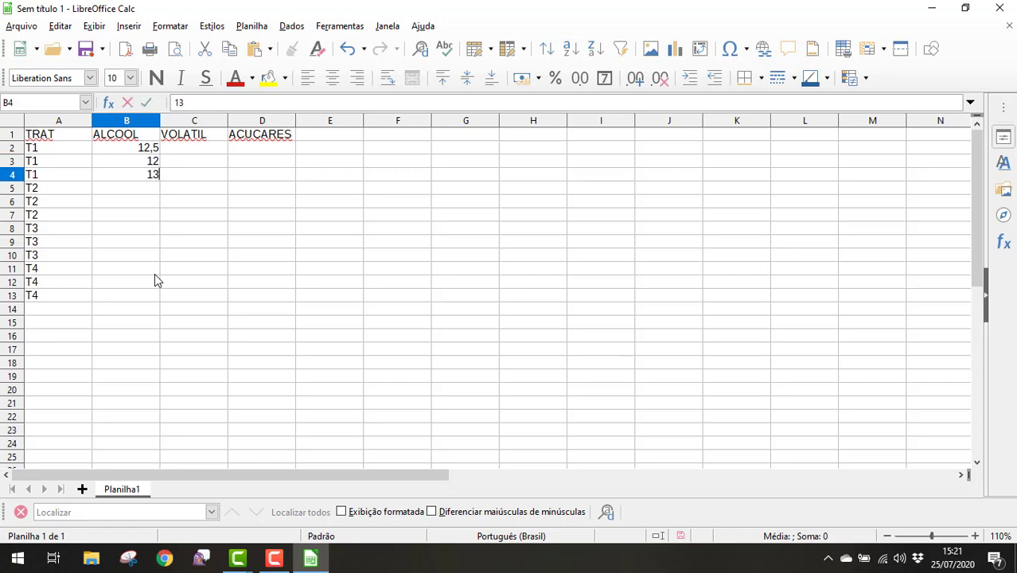
type("2,3")
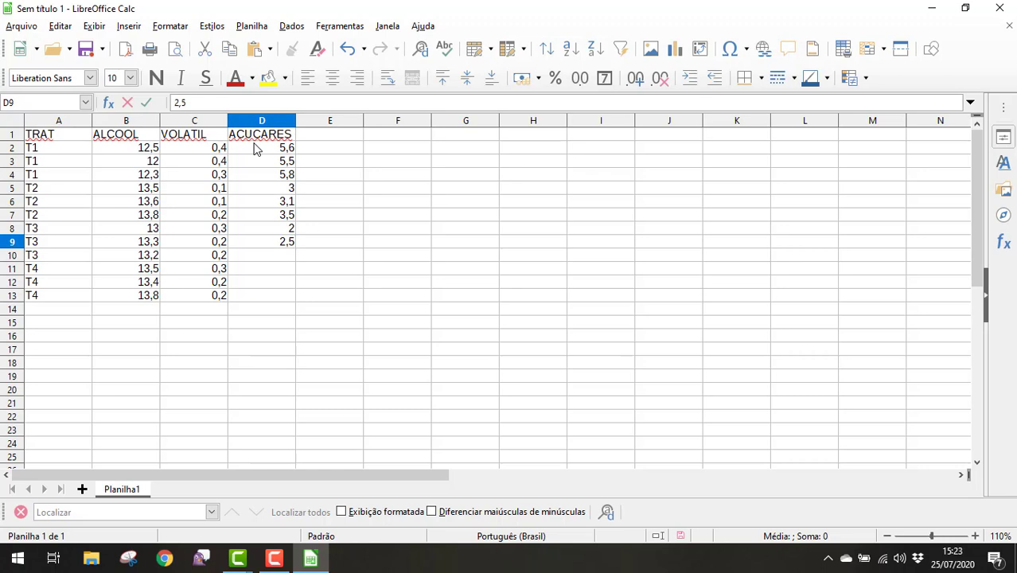
Set the ACUCARES values of the T3 rows, D8 to D10, to 3, 3,5 and 3,1.
key("BackSpace")
left_click(290, 230)
key("Down")
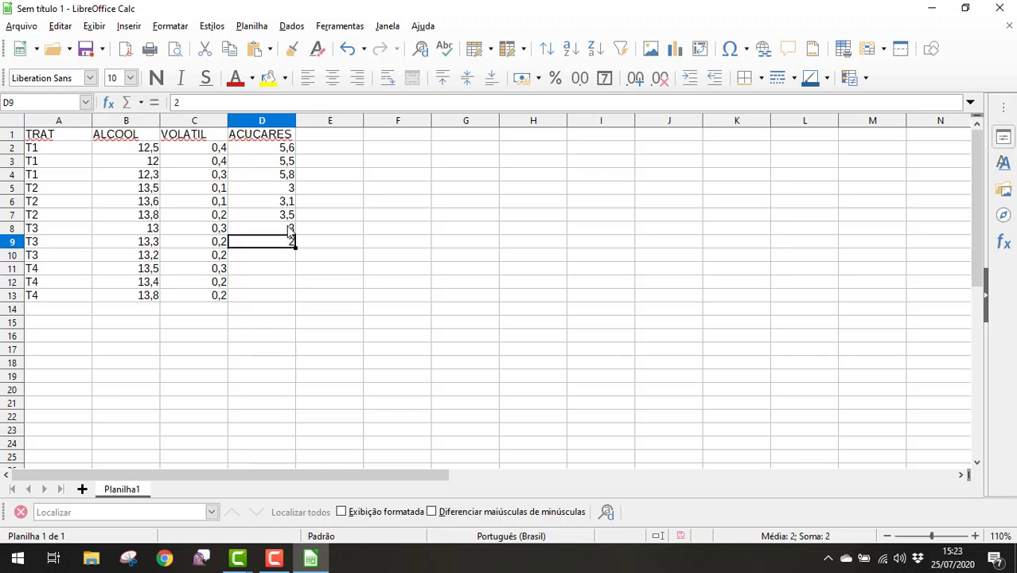
key("BackSpace")
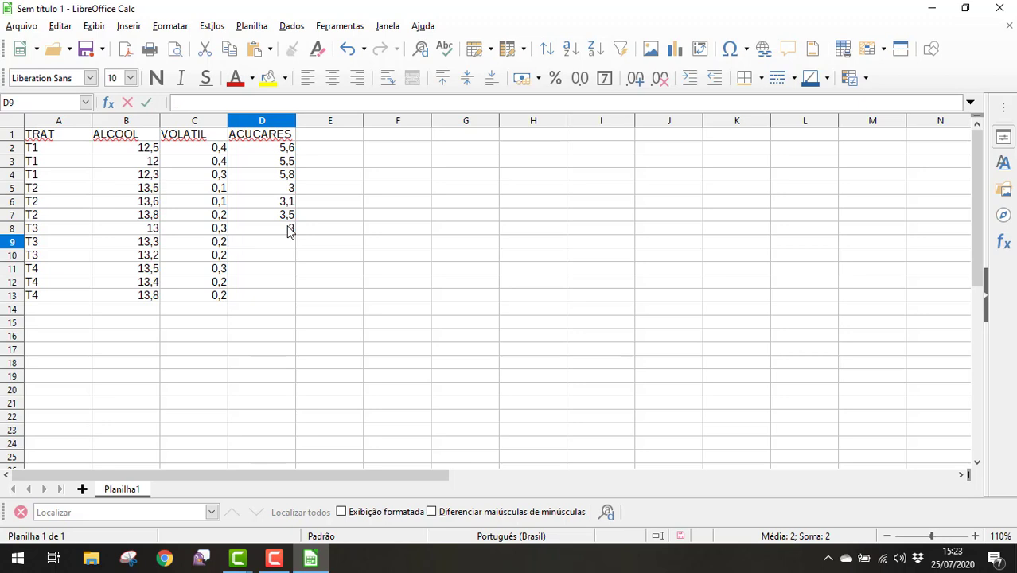
type("3,5")
key("Return")
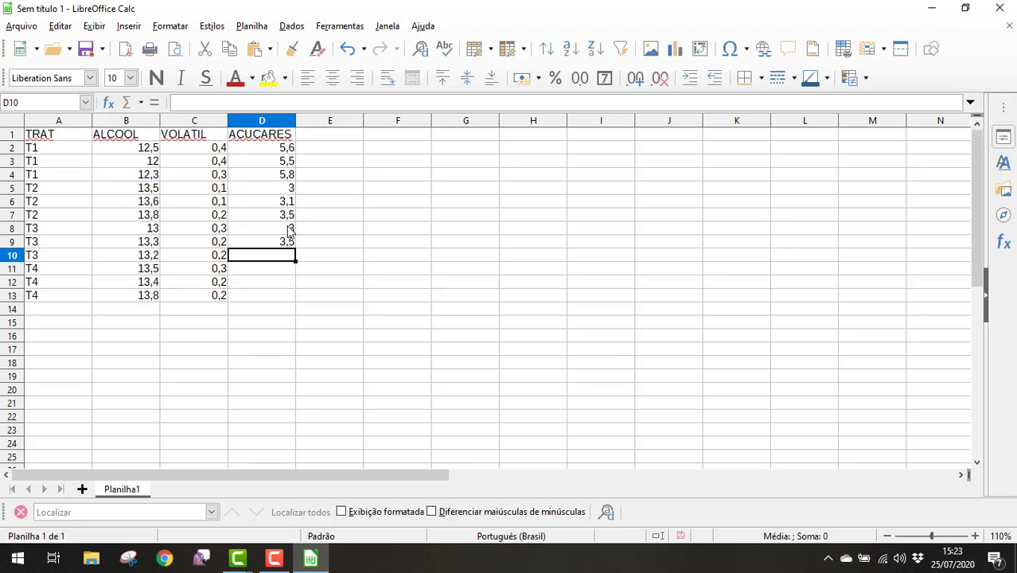
type("3,1")
key("Return")
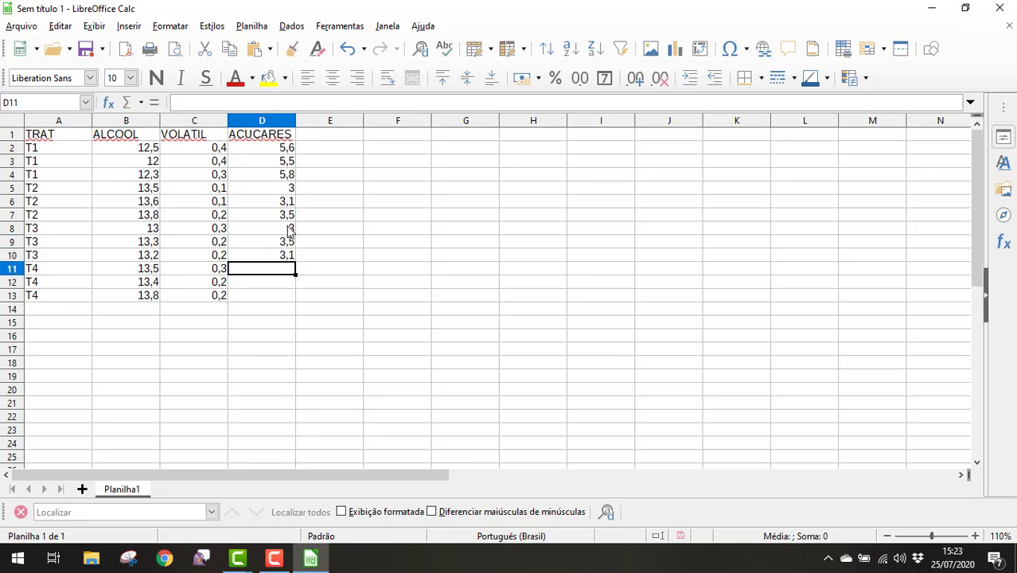
Enter the ACUCARES values 2, 2,5 and 2,1 for the T4 rows in D11 to D13.
type("2")
key("Return")
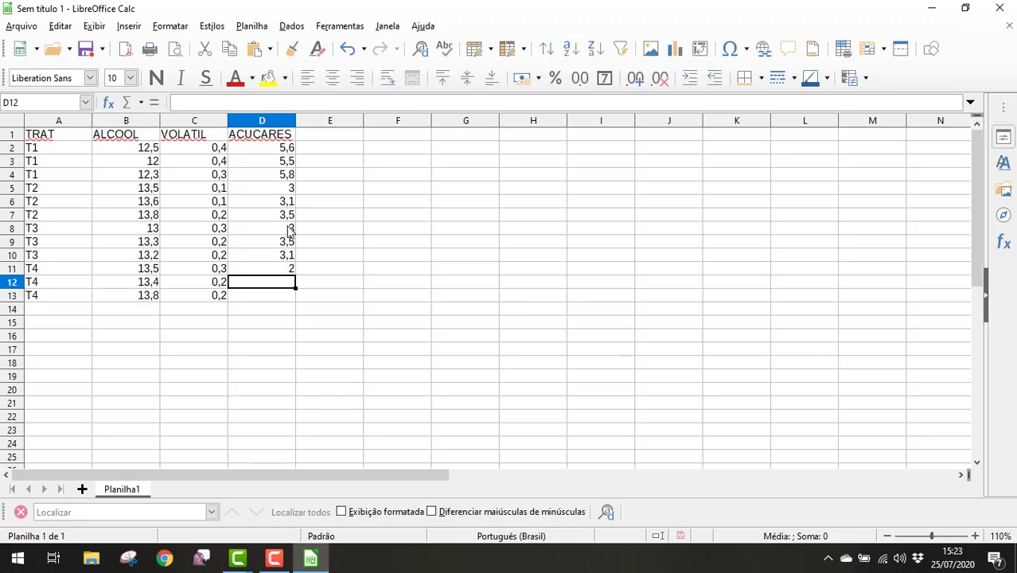
type("2,5")
key("Return")
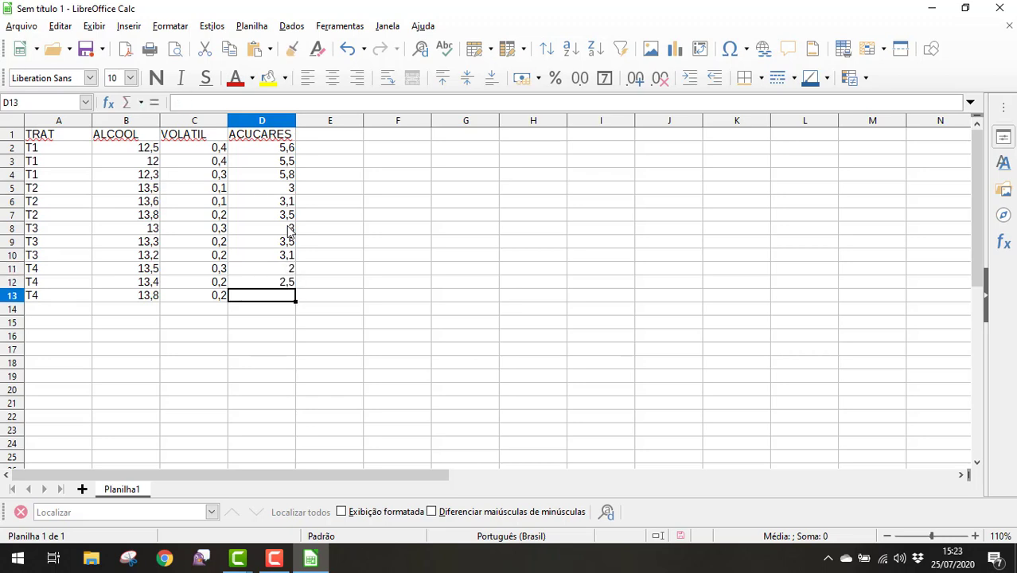
type("2,1")
key("Tab")
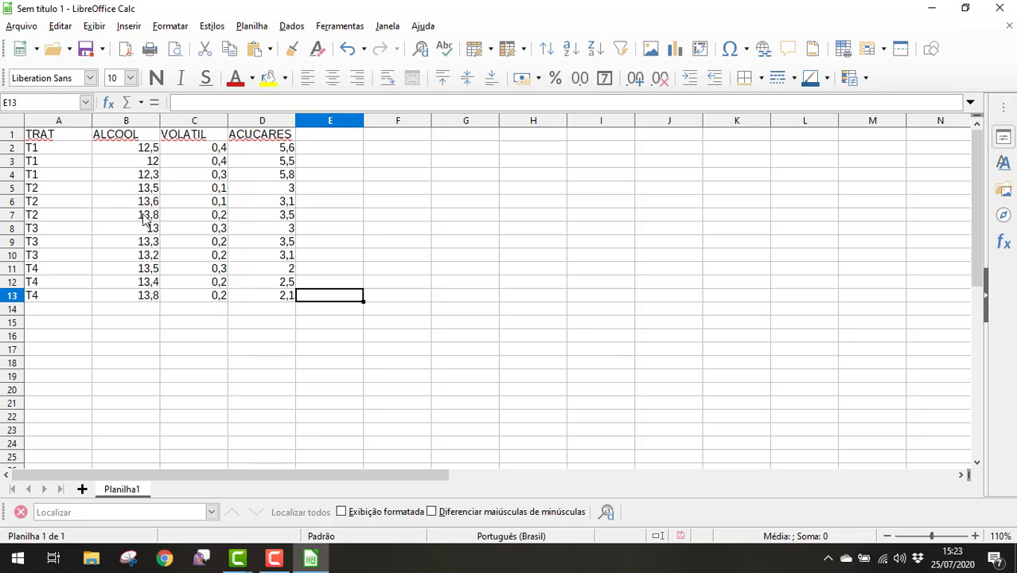
Format the data cells B2:D13 as numbers with one decimal place.
left_click(134, 149)
left_click_drag(135, 150, 269, 297)
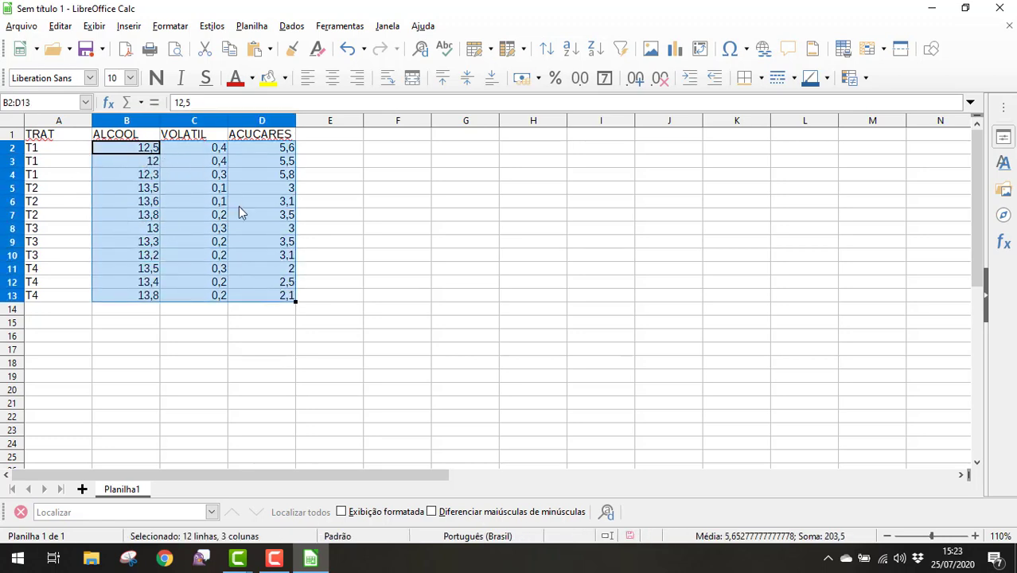
right_click(215, 240)
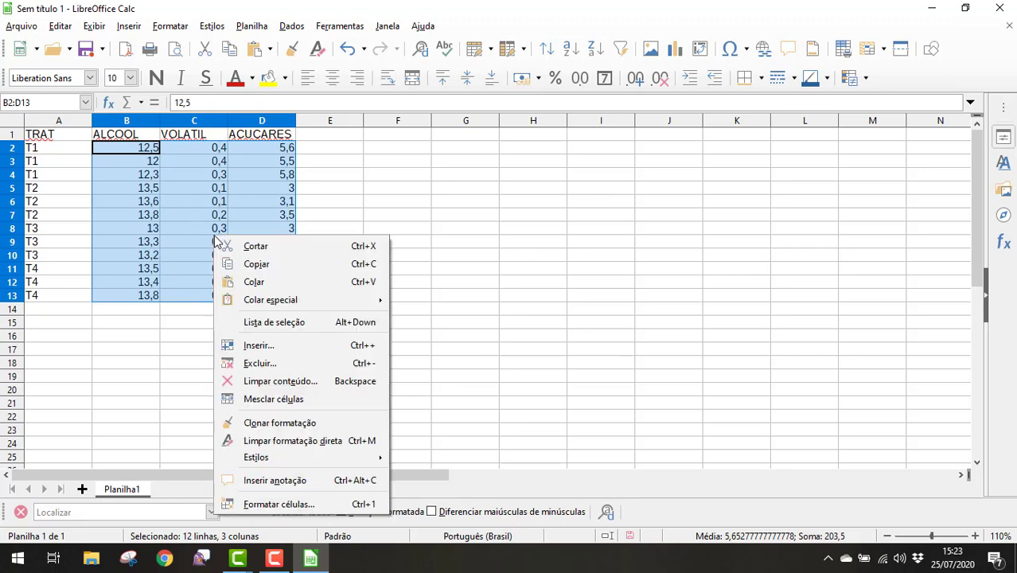
left_click(283, 506)
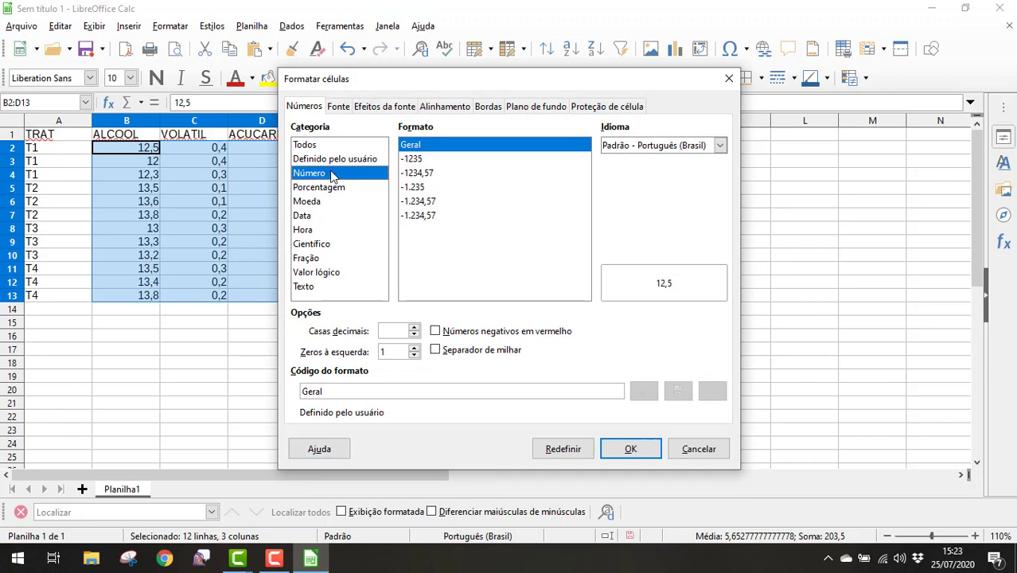
left_click(414, 328)
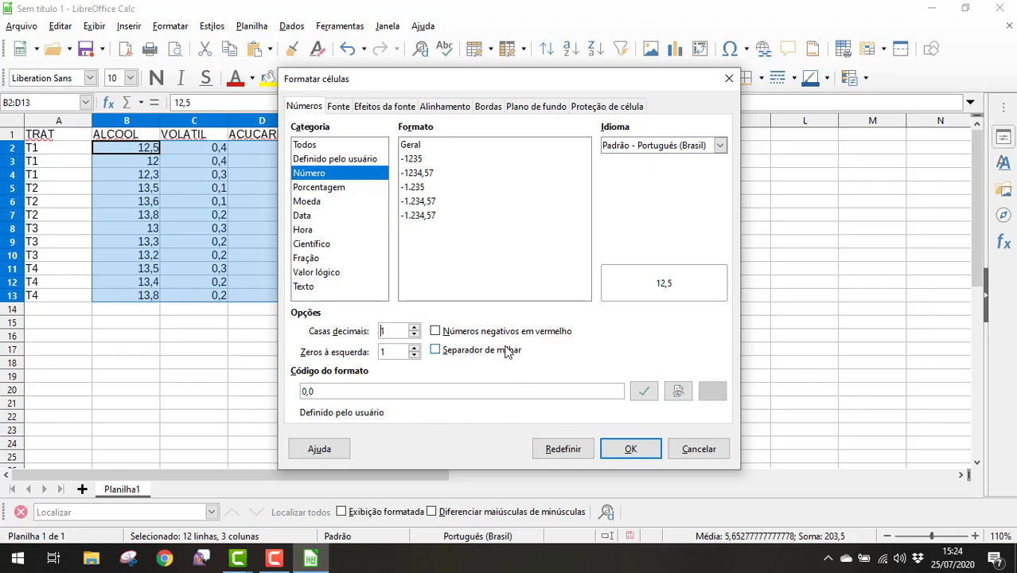
left_click(629, 450)
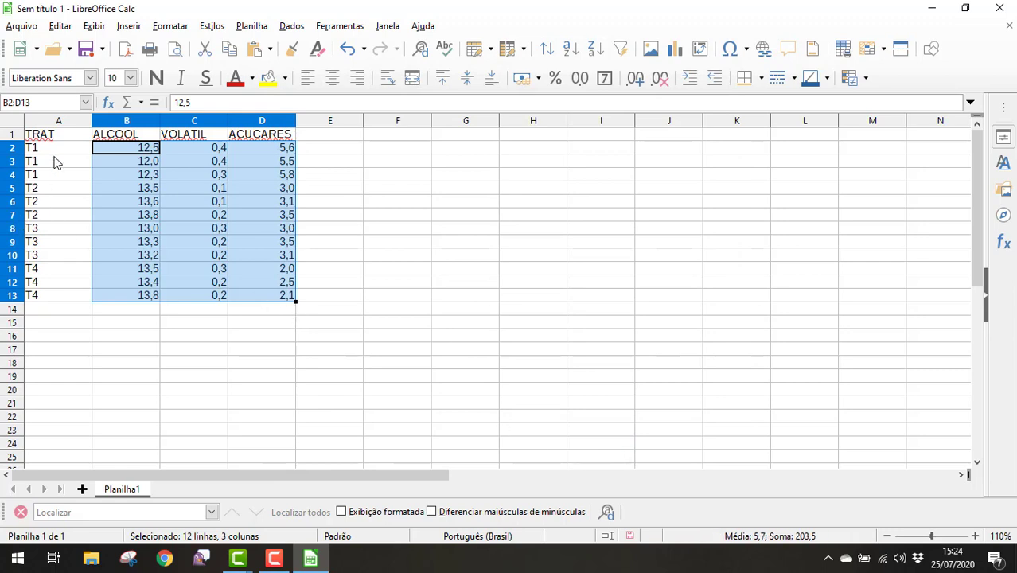
left_click(186, 177)
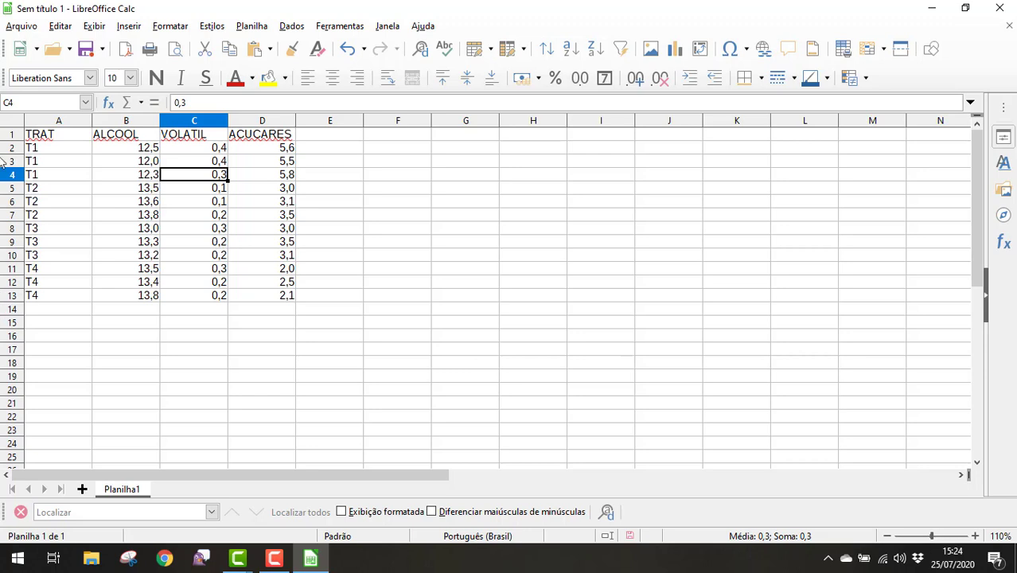
Save the spreadsheet to the desktop as Dados_vinho in the ODF spreadsheet format.
scroll(216, 232, "up", 5, "ctrl")
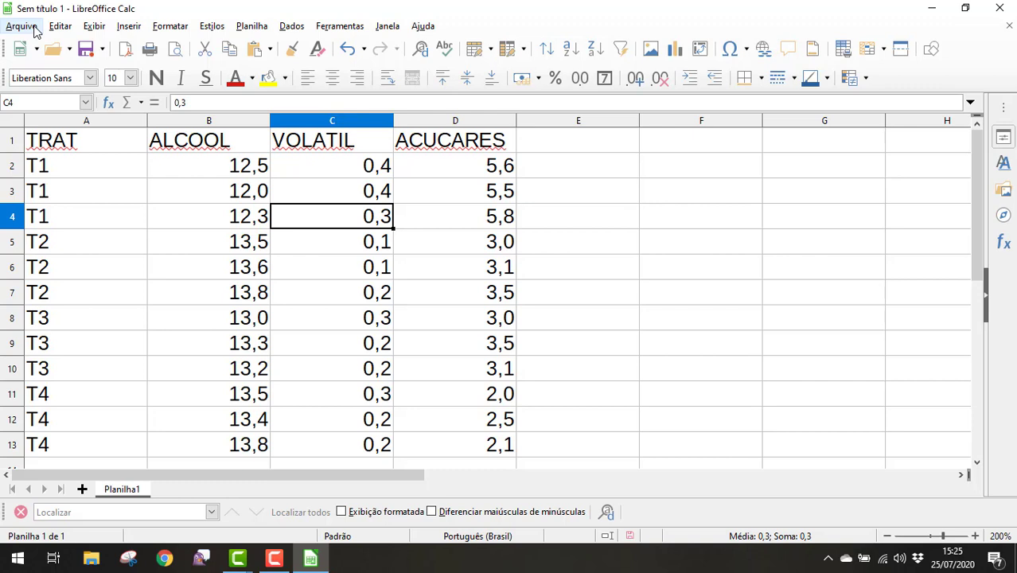
left_click(35, 30)
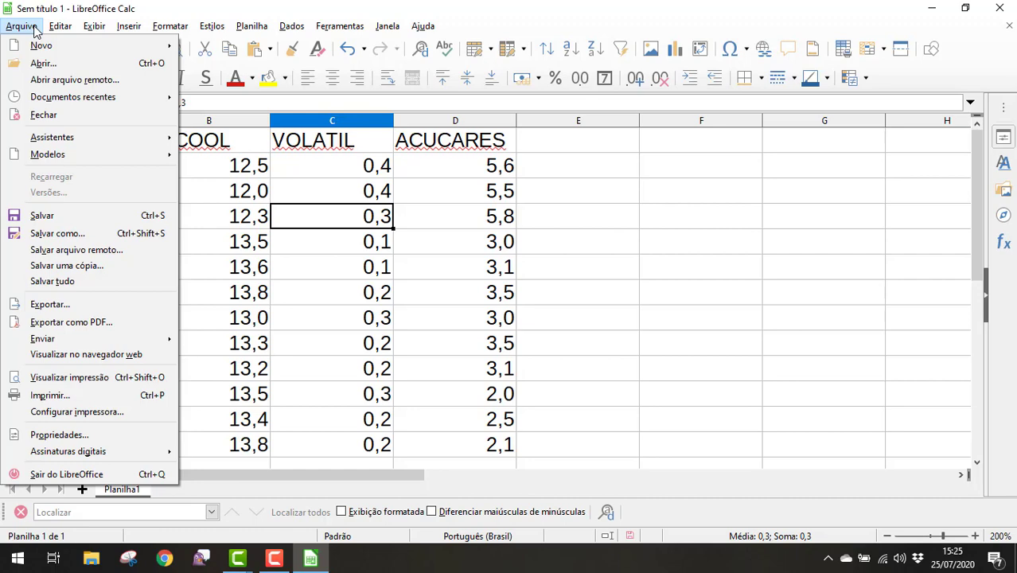
left_click(99, 235)
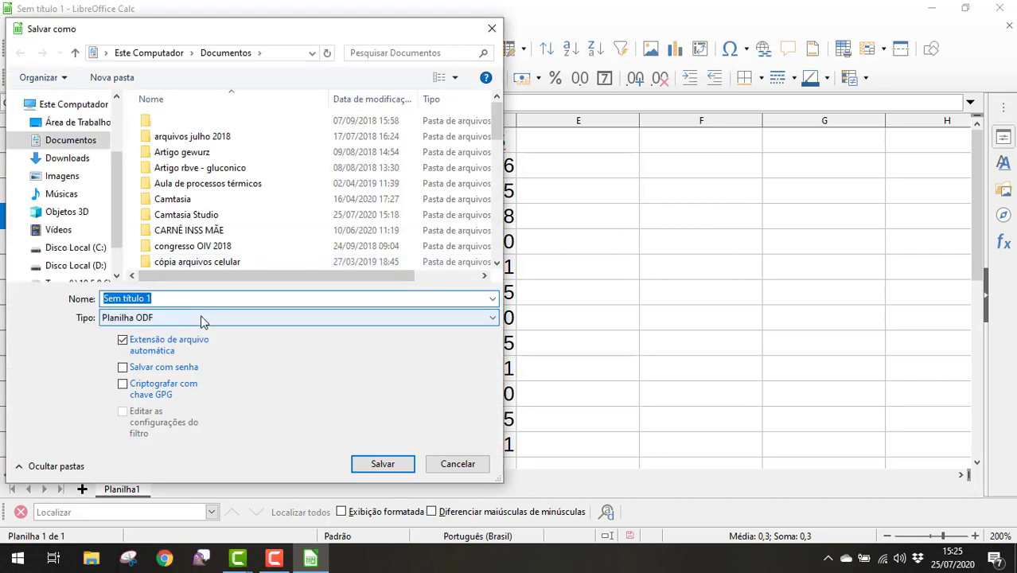
left_click(77, 122)
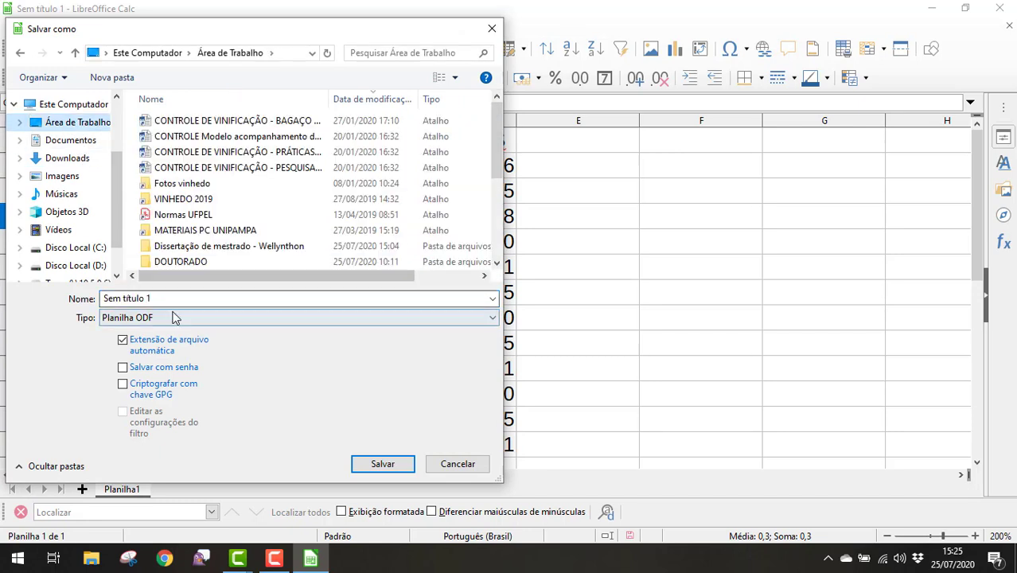
type("ARQUI")
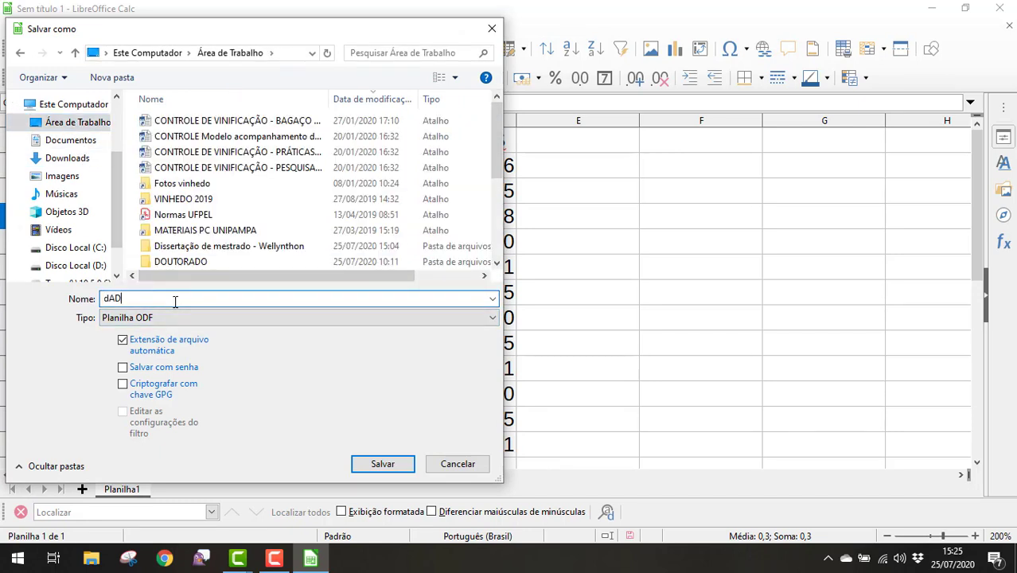
key("BackSpace")
key("BackSpace")
key("BackSpace")
key("BackSpace")
key("BackSpace")
type("Dados_vinho")
key("Return")
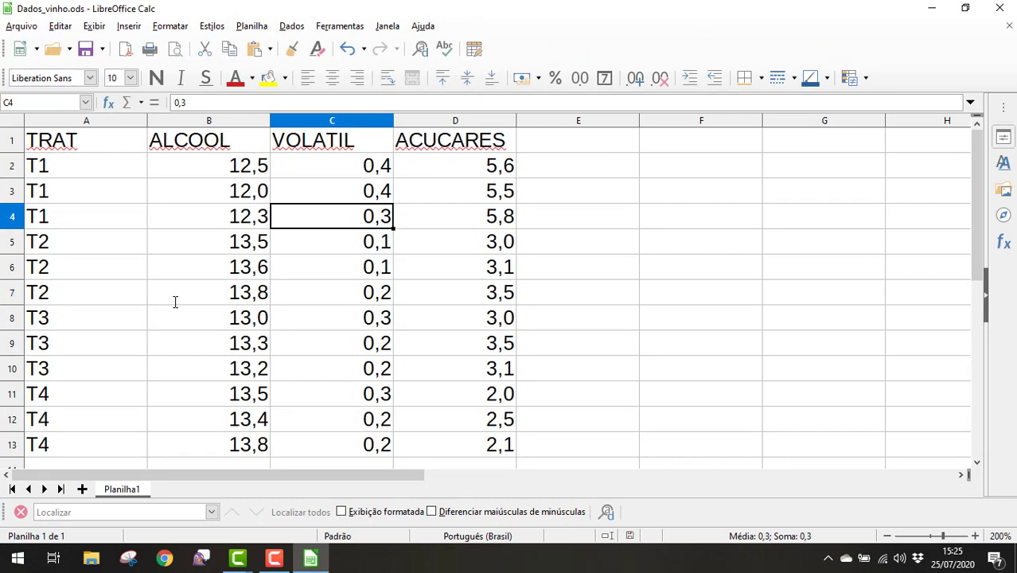
Set the ALCOOL value of the third T2 row, B7, to 1,38.
left_click(221, 297)
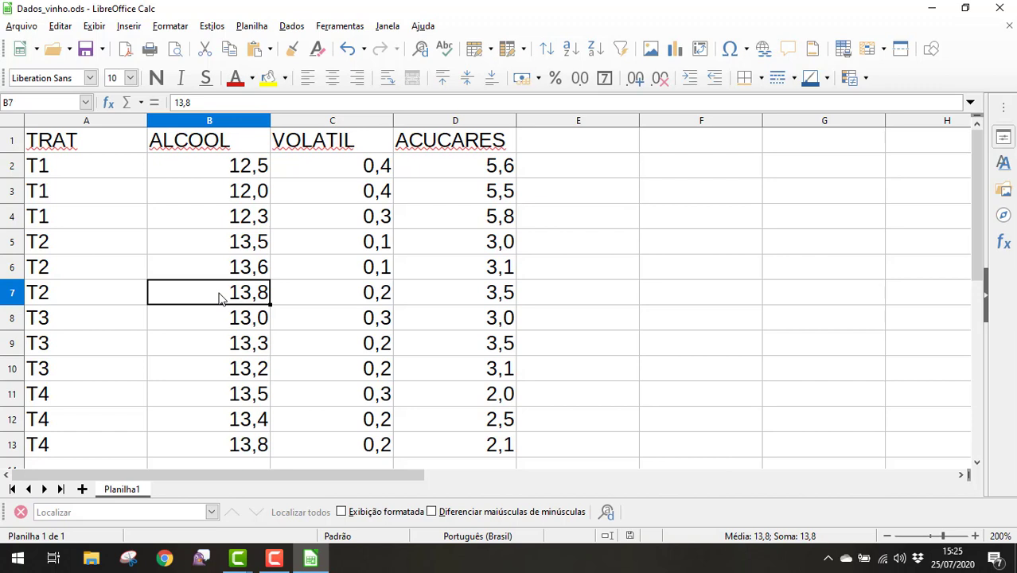
type("1,38")
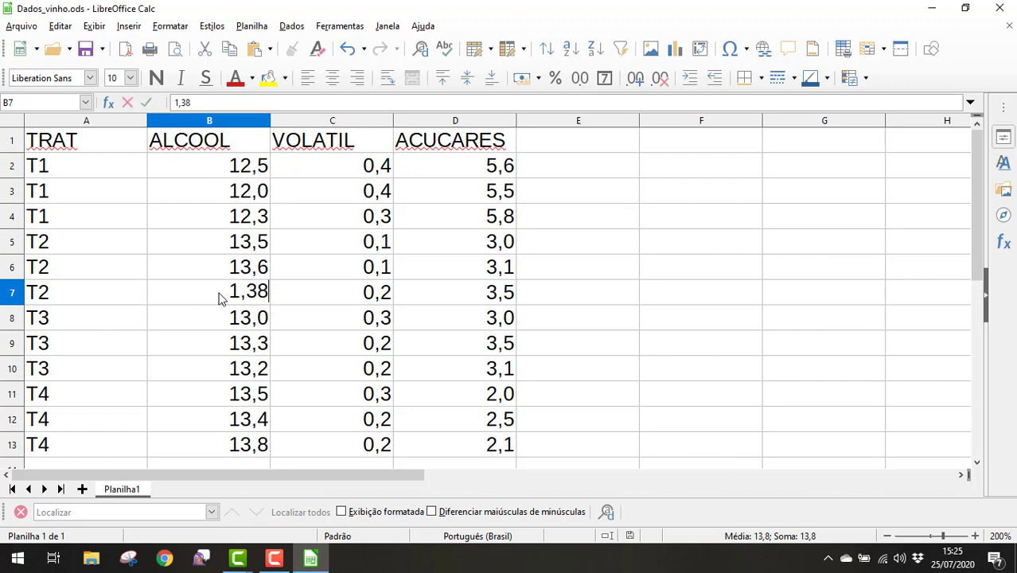
key("Return")
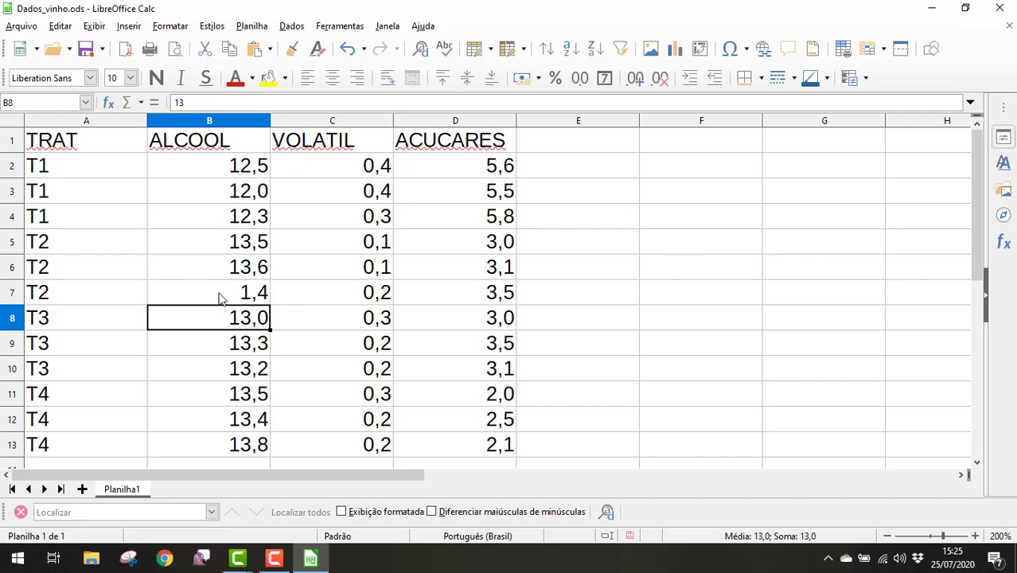
Correct the ALCOOL value in B7 to 13,8 and save the spreadsheet.
left_click(220, 298)
type("13")
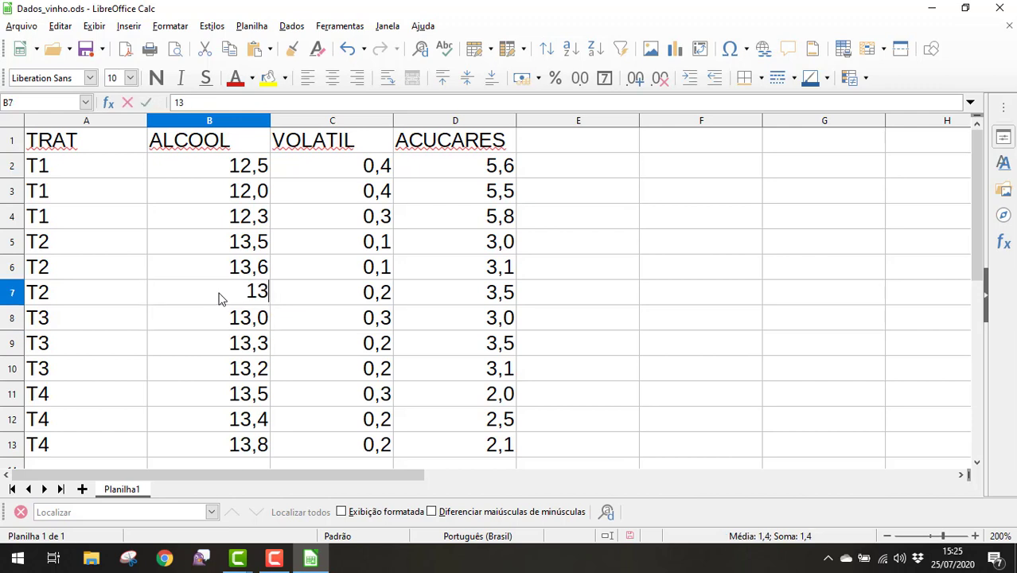
type(",8")
key("Return")
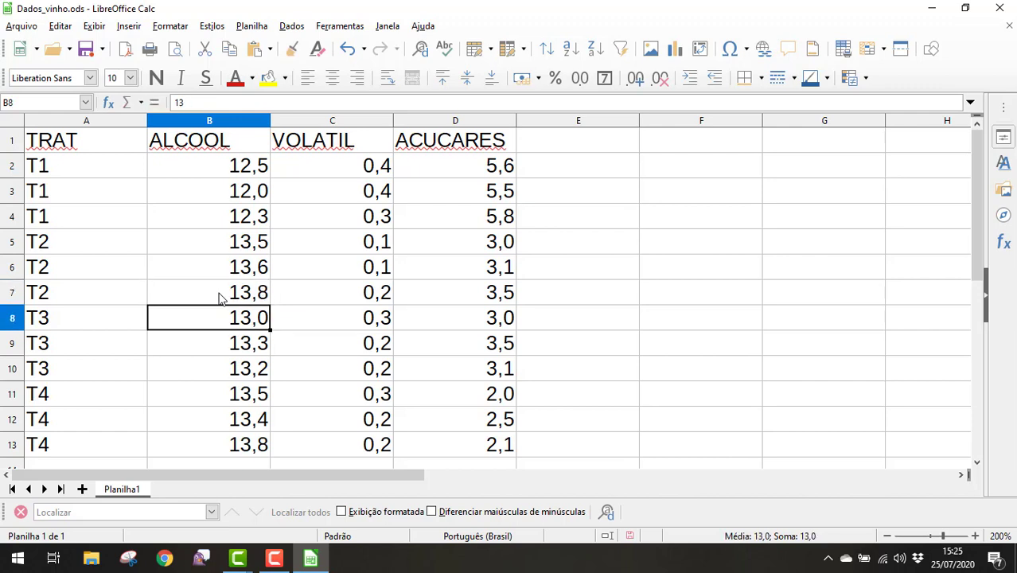
left_click(32, 26)
left_click(79, 215)
Save the table on the desktop as Dados_vinho in dBASE format with the Unicode (UTF-8) character set, and close the spreadsheet program.
left_click(22, 29)
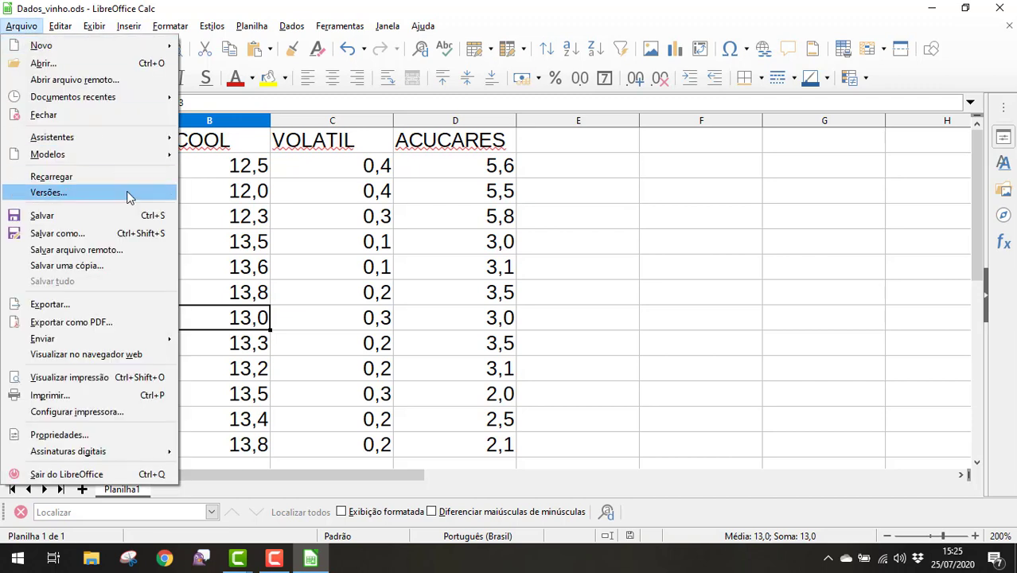
left_click(134, 232)
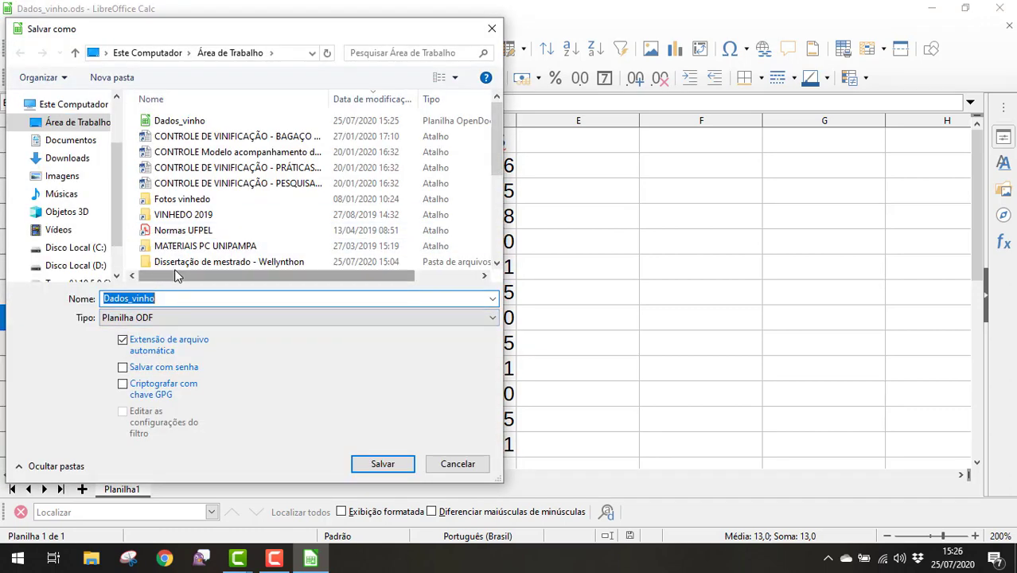
left_click(203, 316)
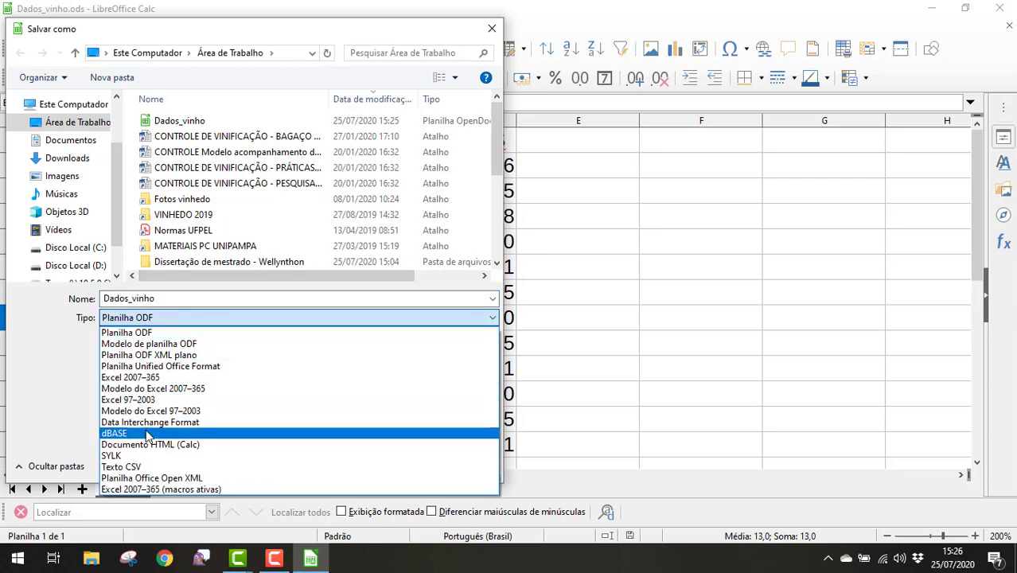
left_click(147, 409)
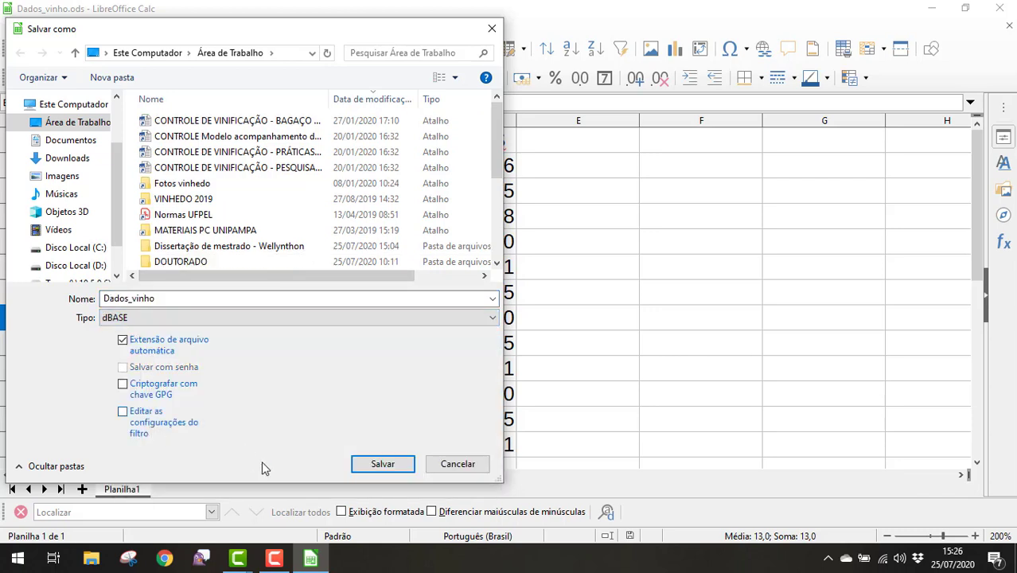
left_click(362, 468)
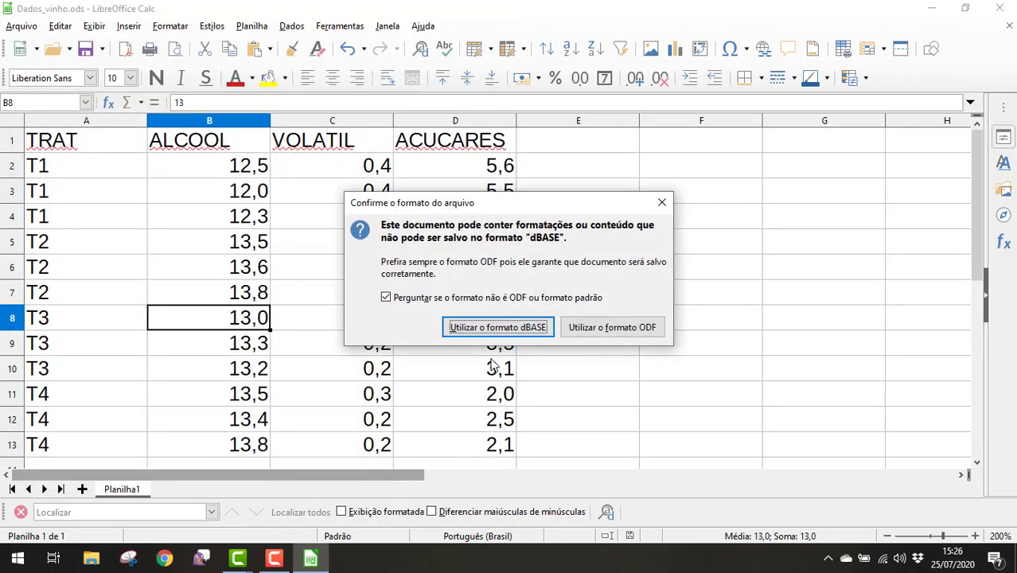
left_click(481, 330)
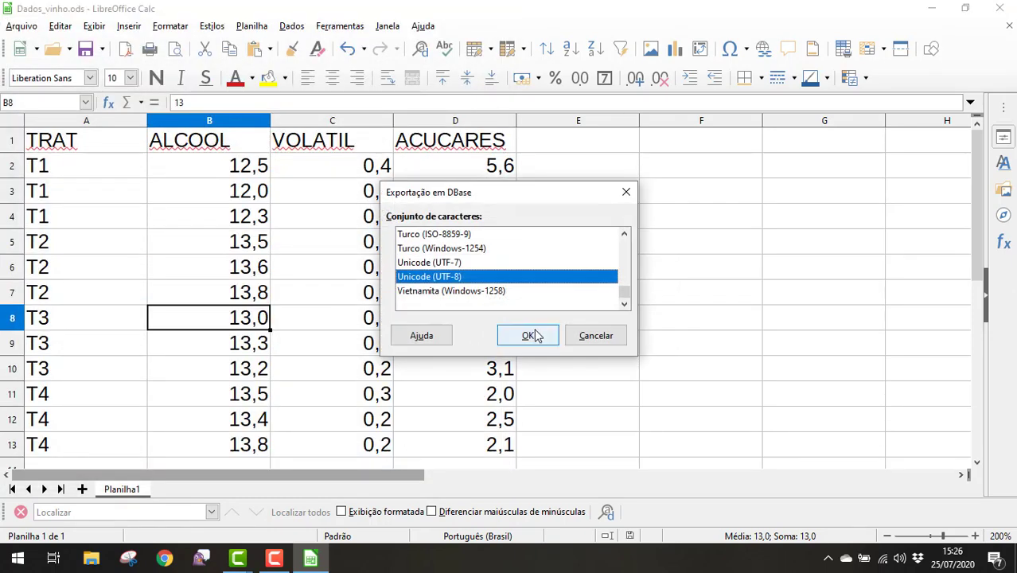
left_click(532, 336)
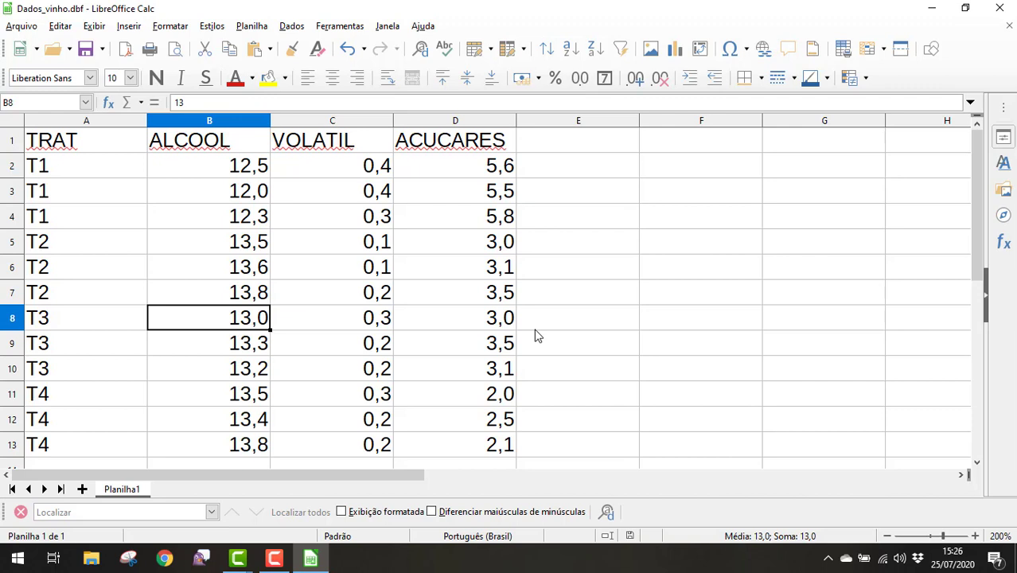
left_click(999, 6)
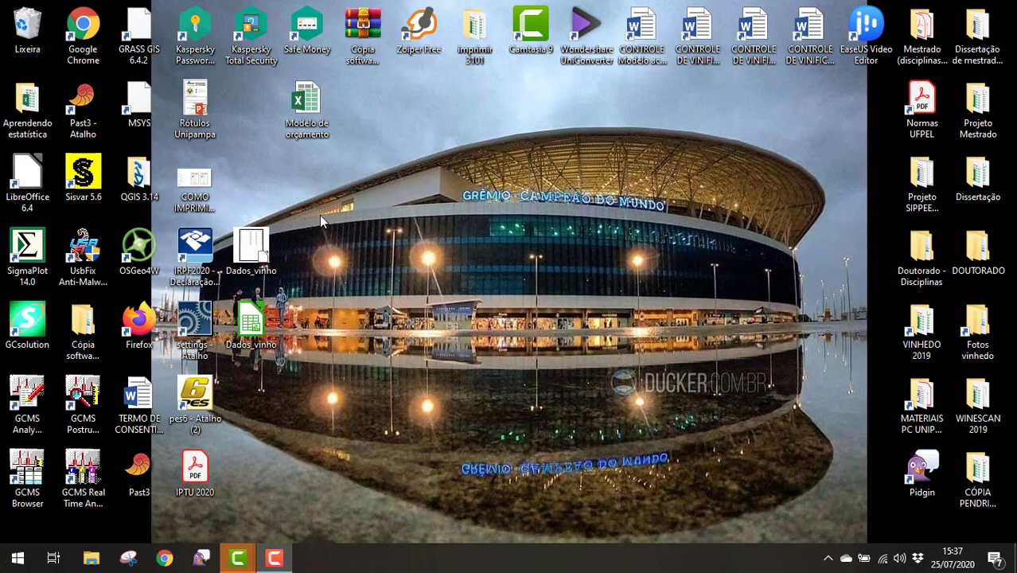
Examine the file type of both Dados_vinho files on the desktop in their properties.
right_click(272, 333)
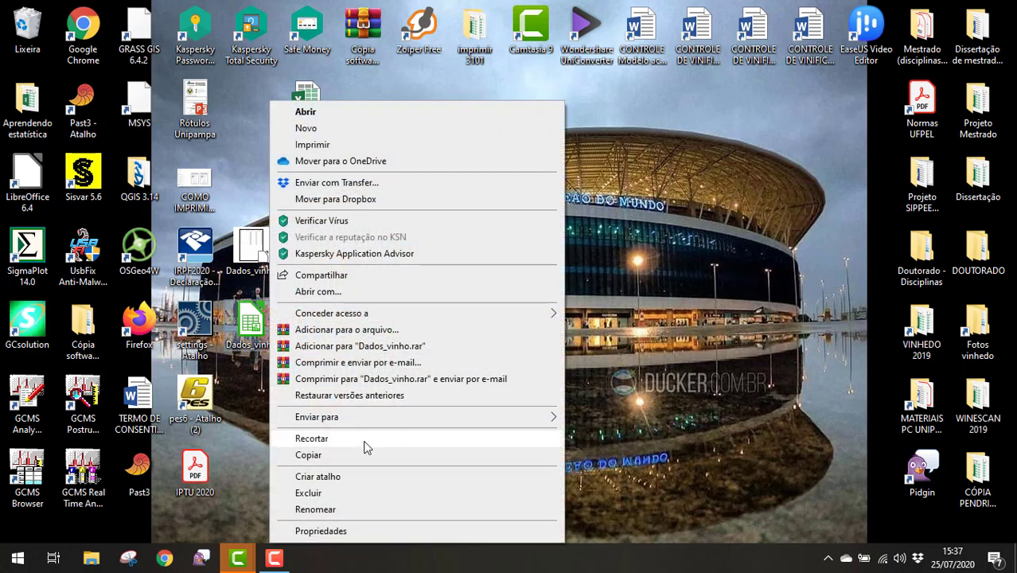
left_click(346, 528)
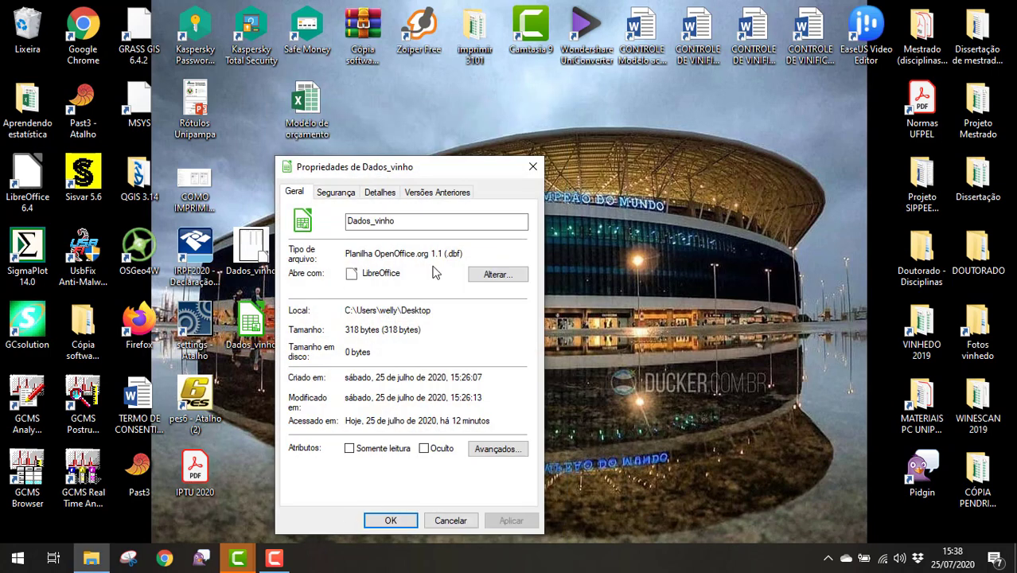
left_click_drag(450, 254, 471, 255)
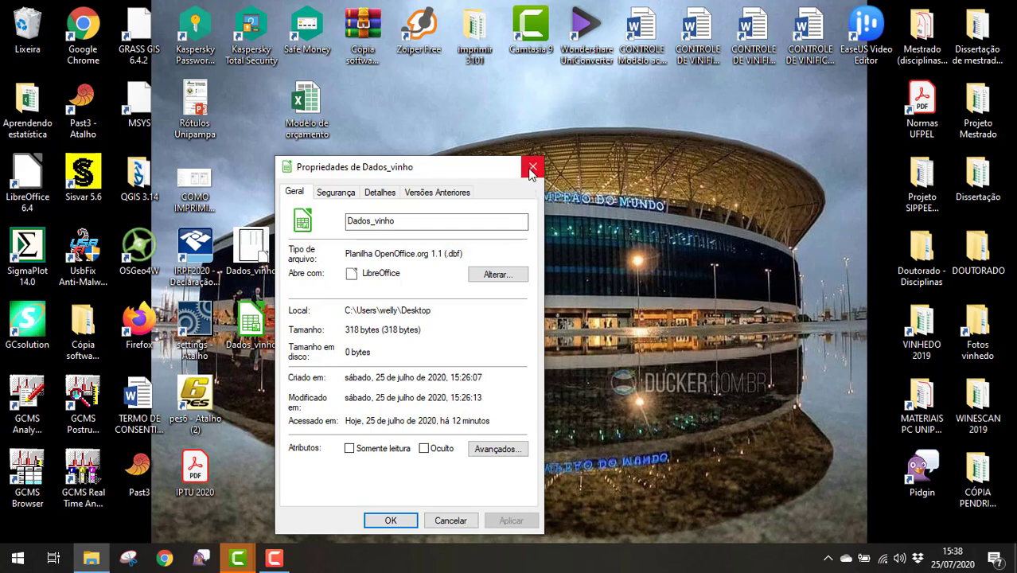
left_click(532, 166)
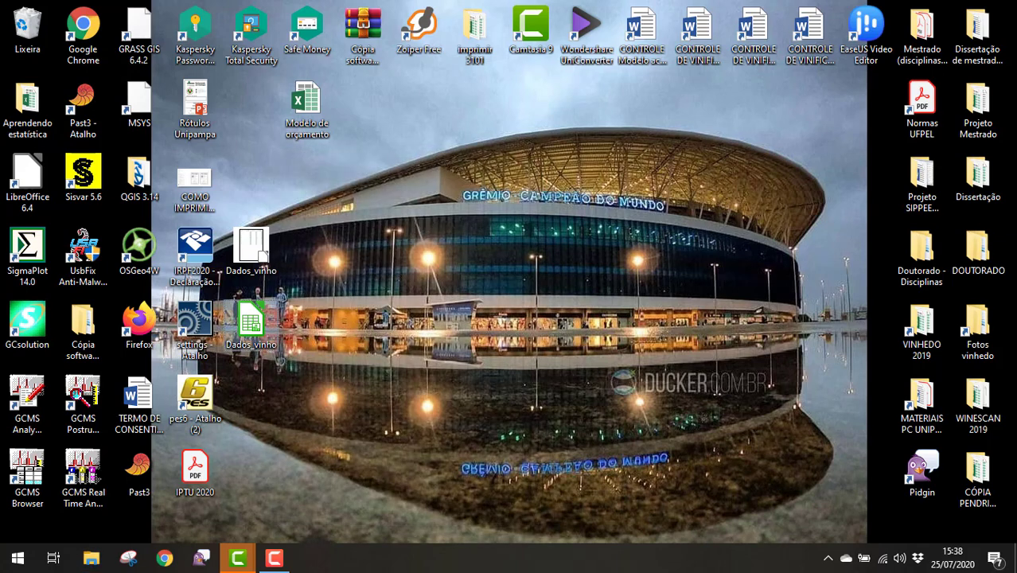
right_click(254, 259)
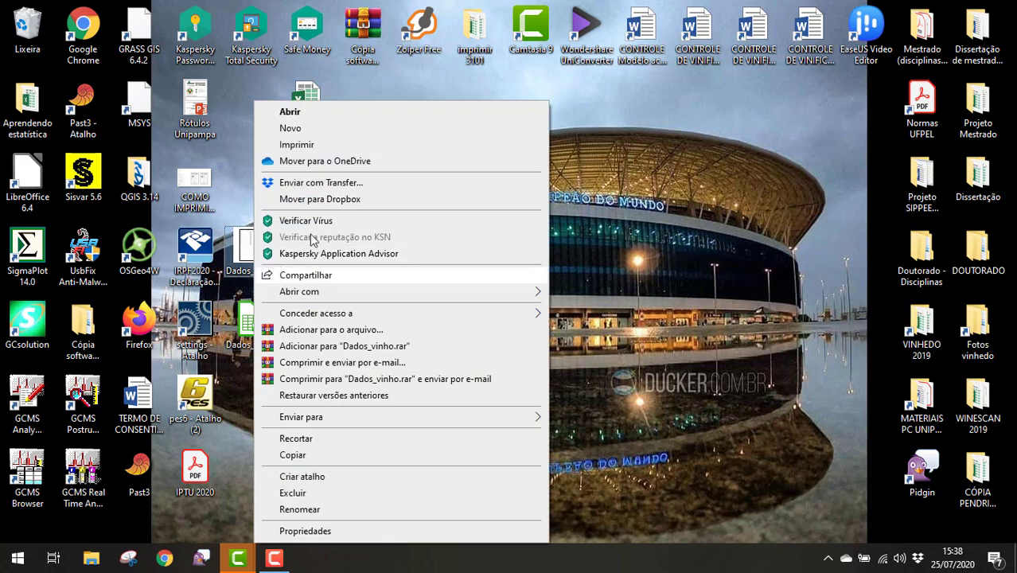
left_click(309, 533)
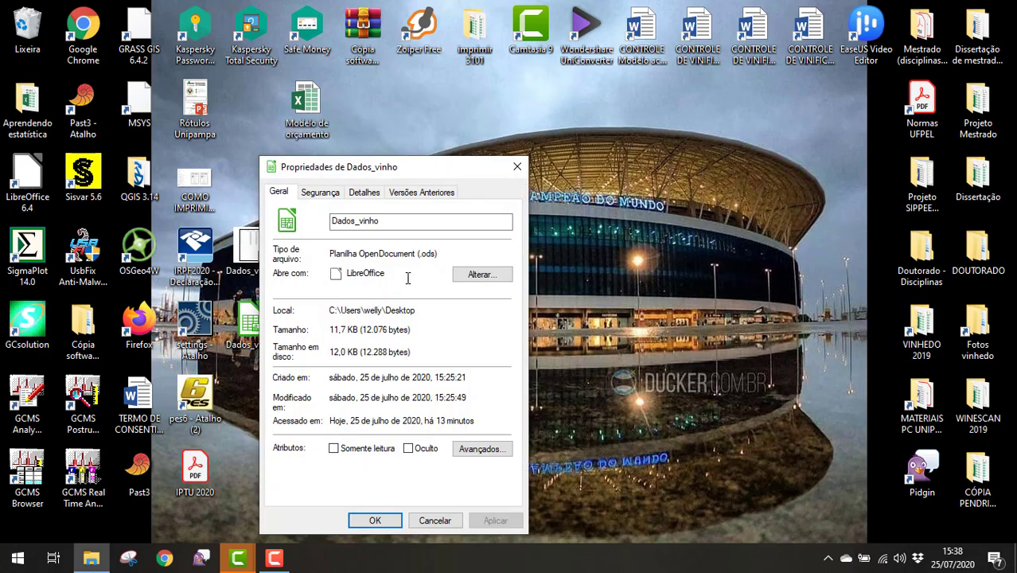
left_click(516, 172)
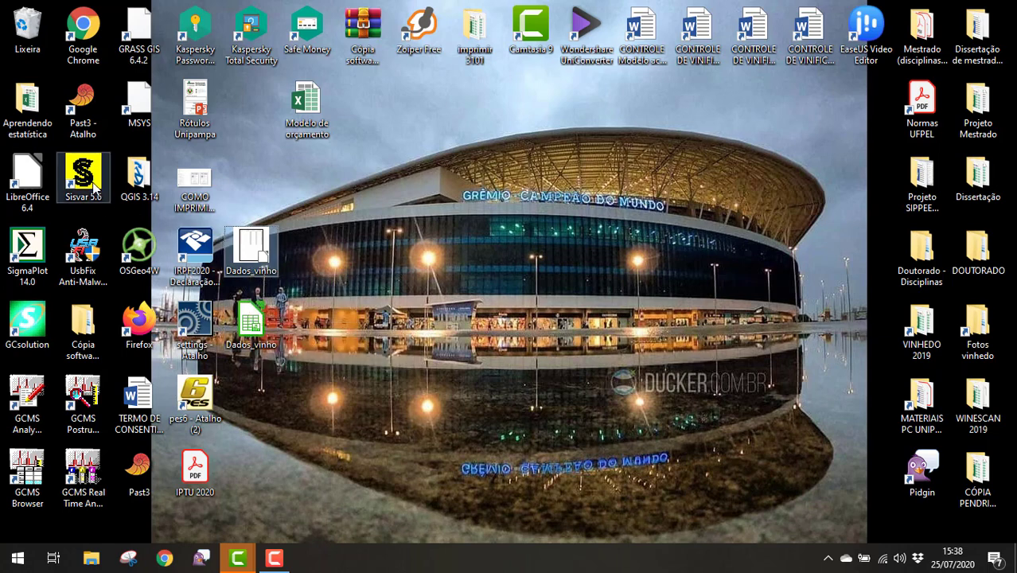
Switch to Sisvar 5.6 and start an Anava analysis.
double_click(94, 181)
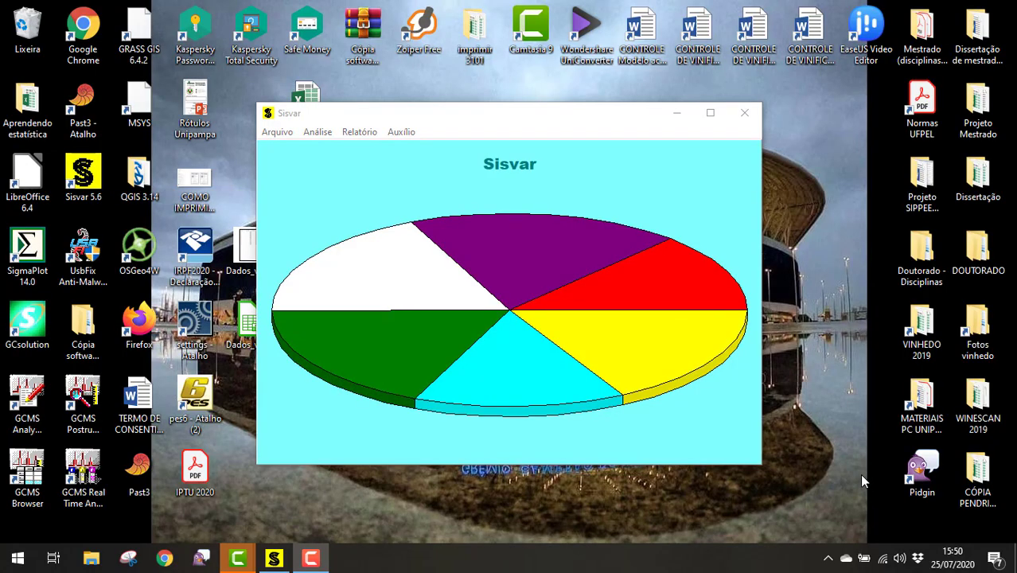
left_click(486, 288)
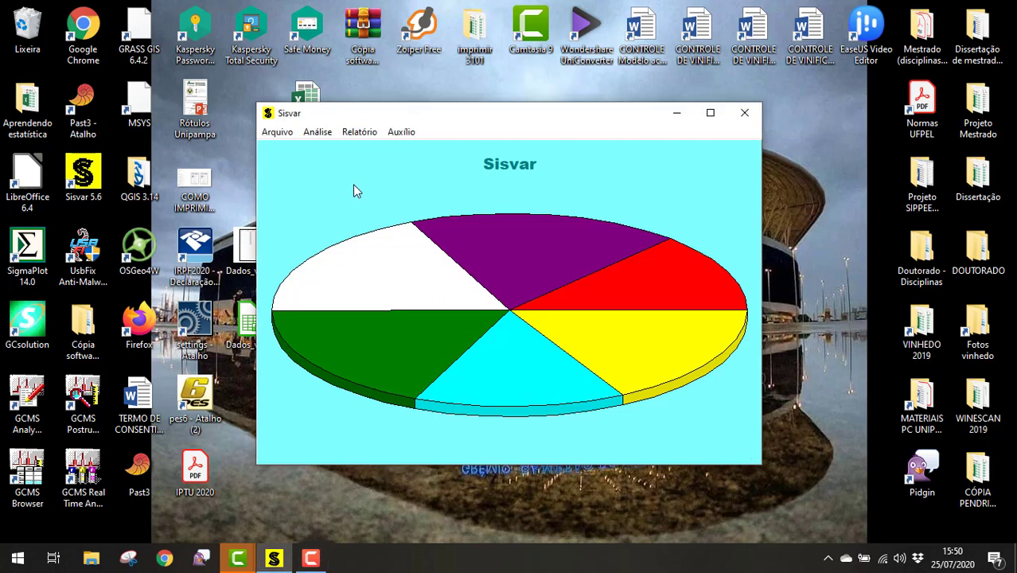
left_click(318, 133)
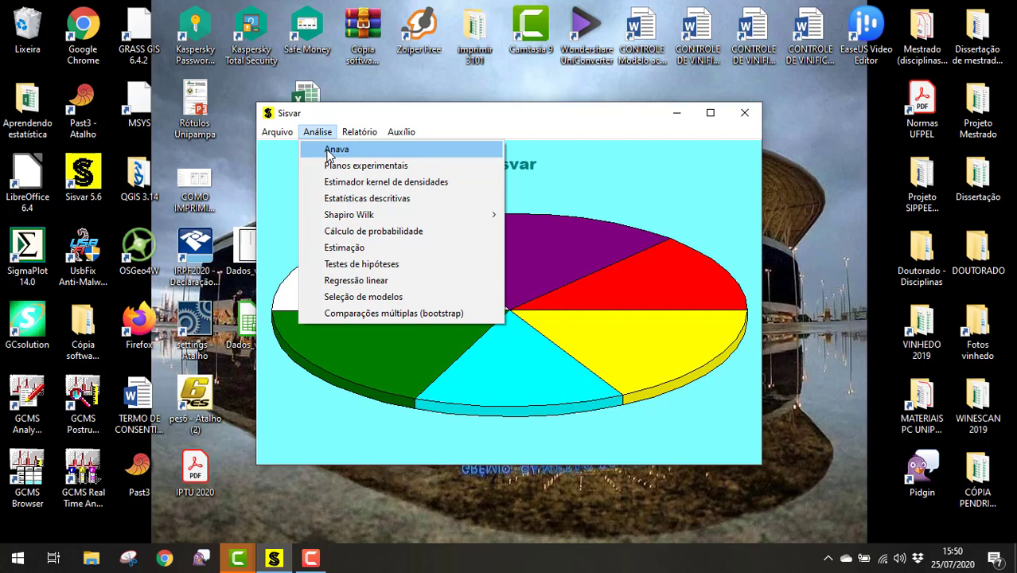
left_click(330, 153)
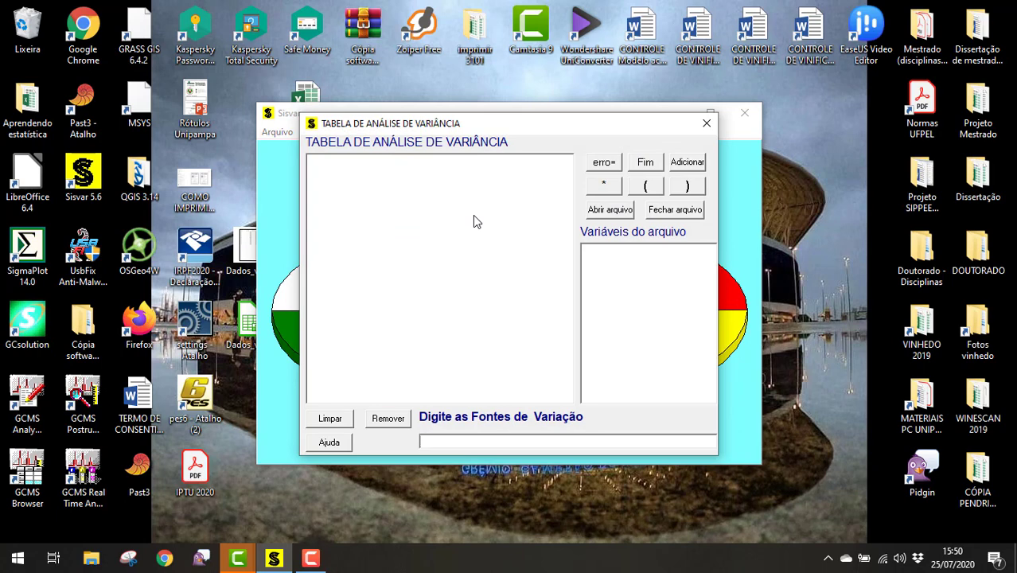
Load the Dados_vinho dBASE file from the desktop into the analysis of variance table.
left_click(600, 220)
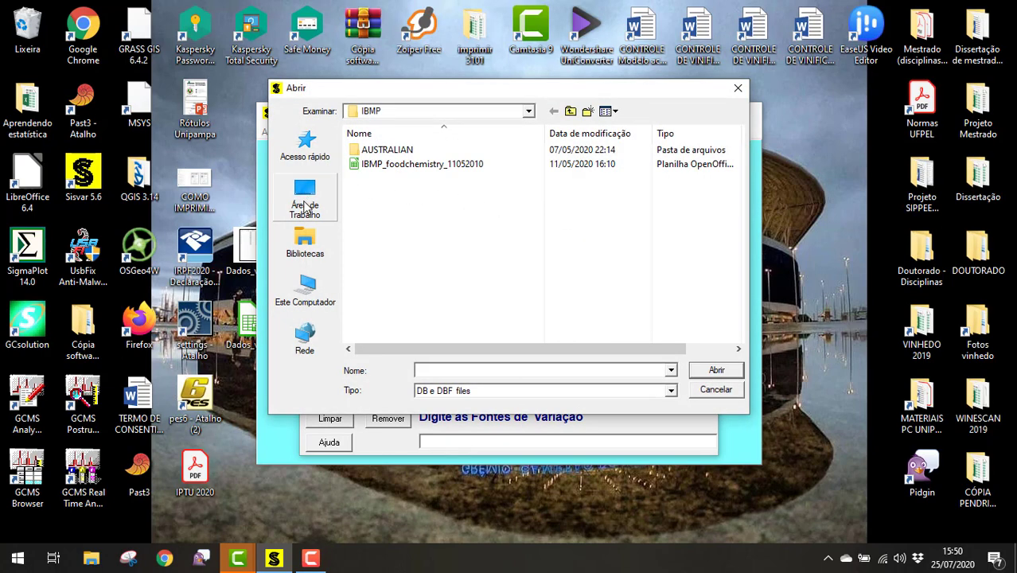
left_click(306, 207)
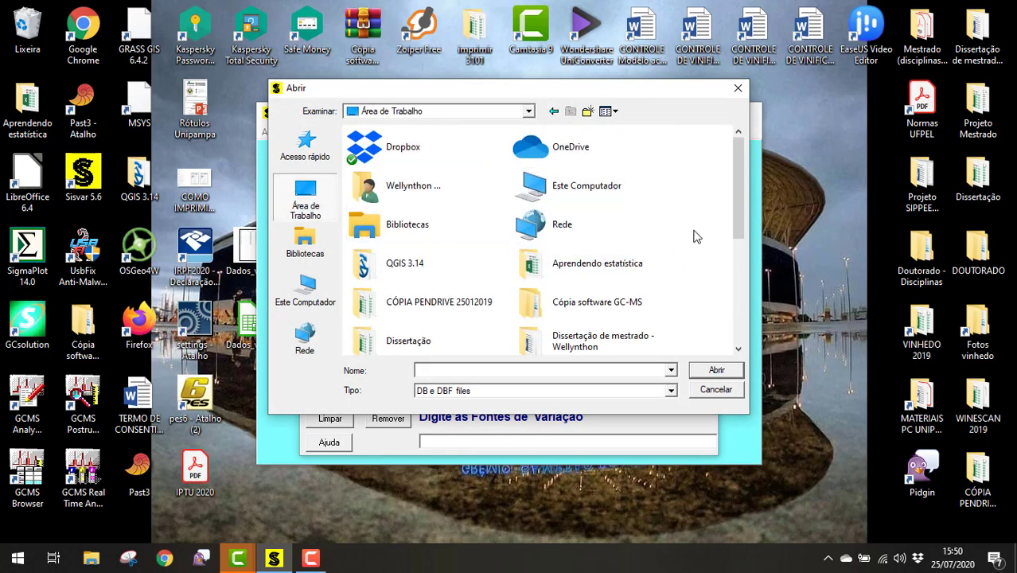
scroll(696, 227, "down", 5)
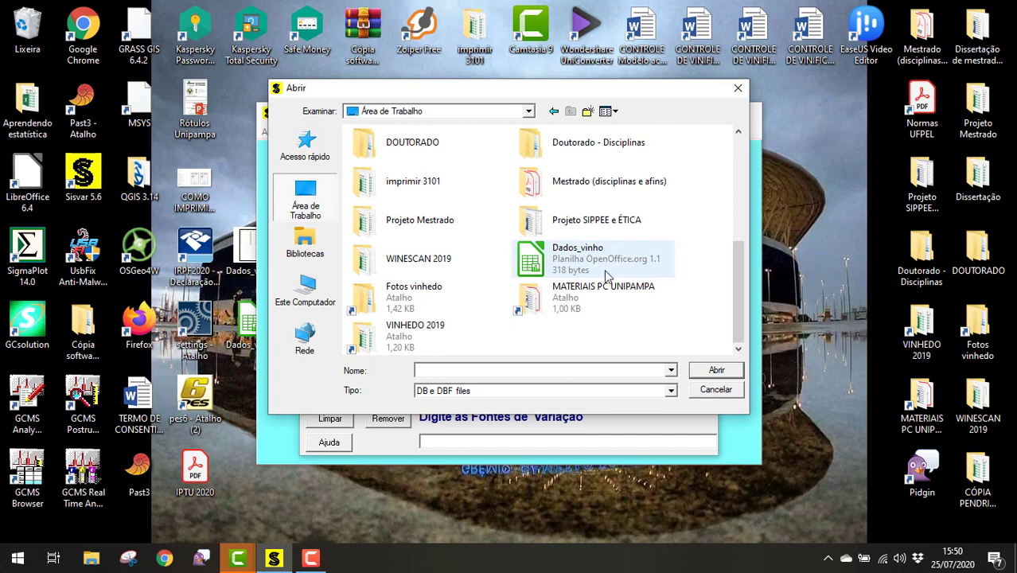
left_click(609, 264)
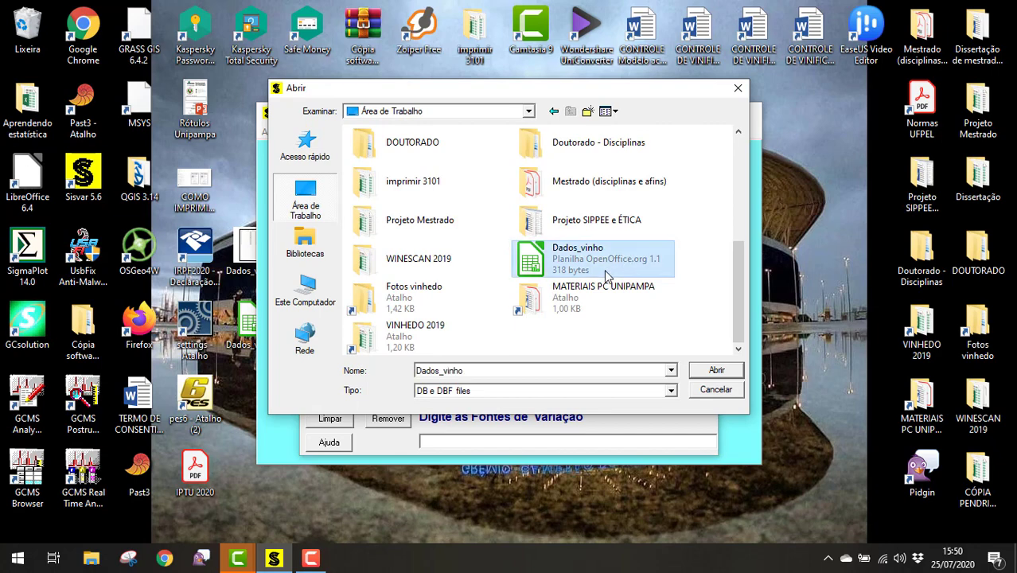
left_click(708, 370)
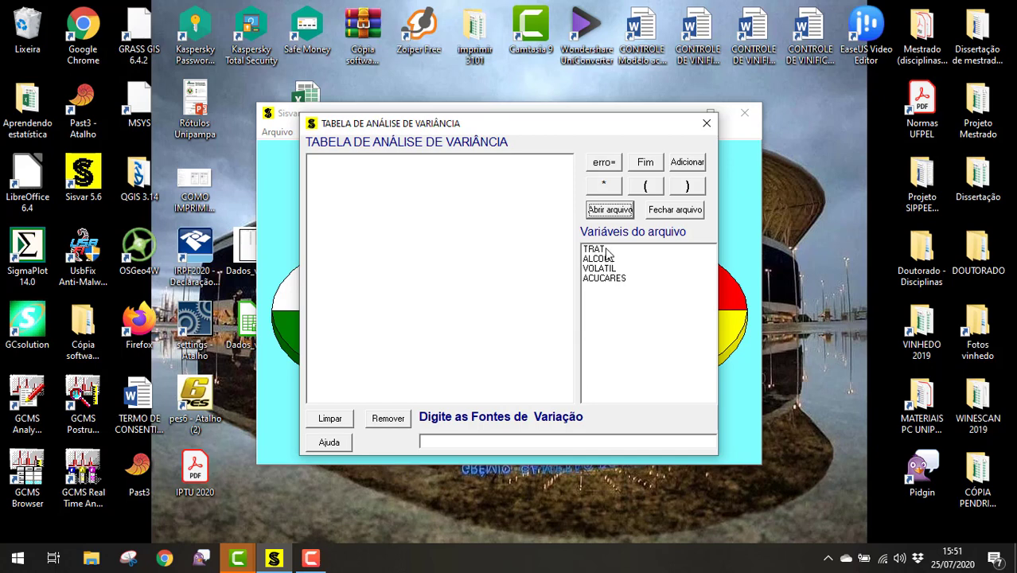
Add TRAT as the source of variation and finish the analysis of variance model.
double_click(607, 252)
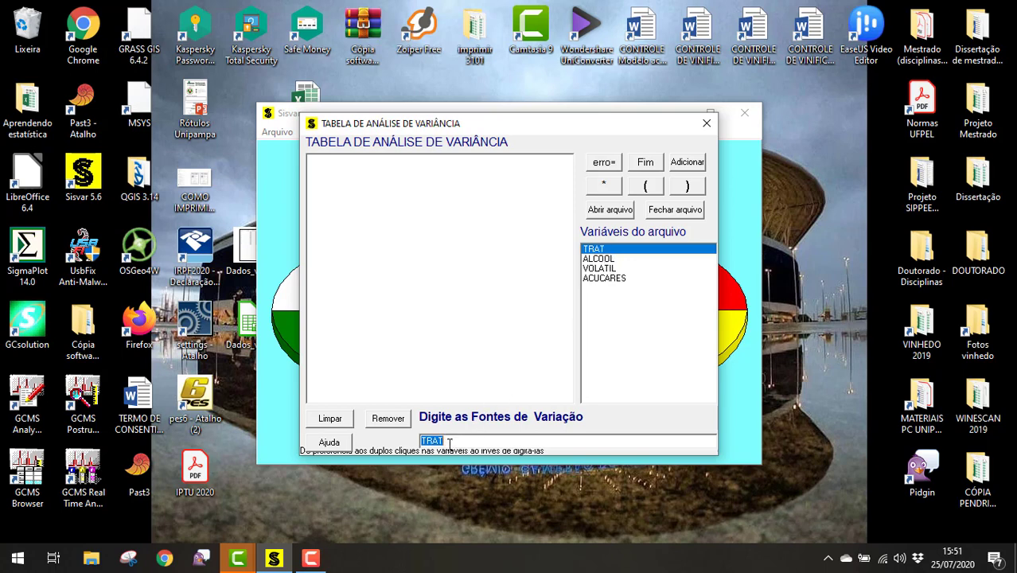
left_click(690, 167)
left_click(639, 169)
left_click(479, 315)
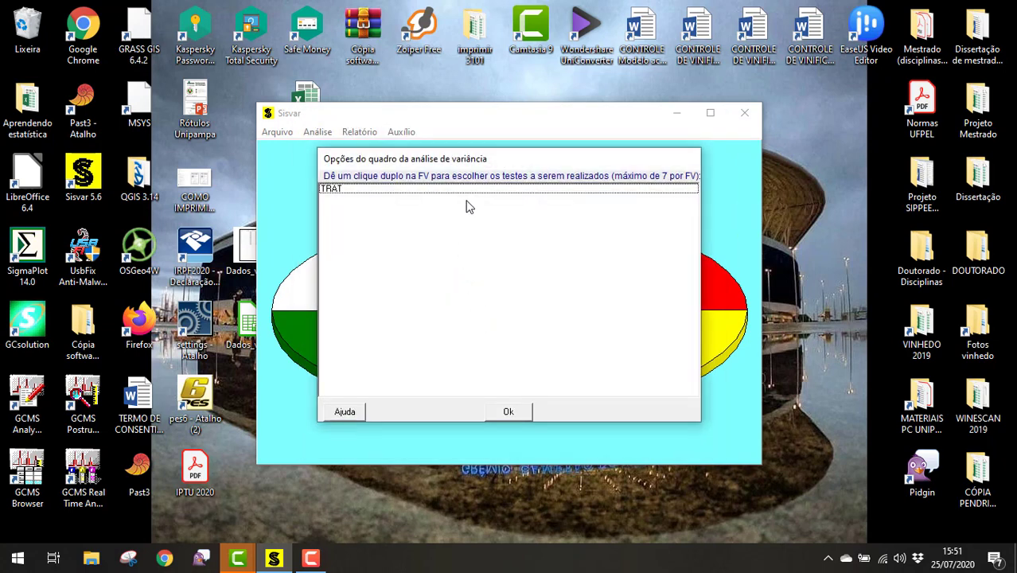
Assign the Tukey test (Teste Tukey) to the TRAT source of variation and accept the analysis options.
double_click(384, 192)
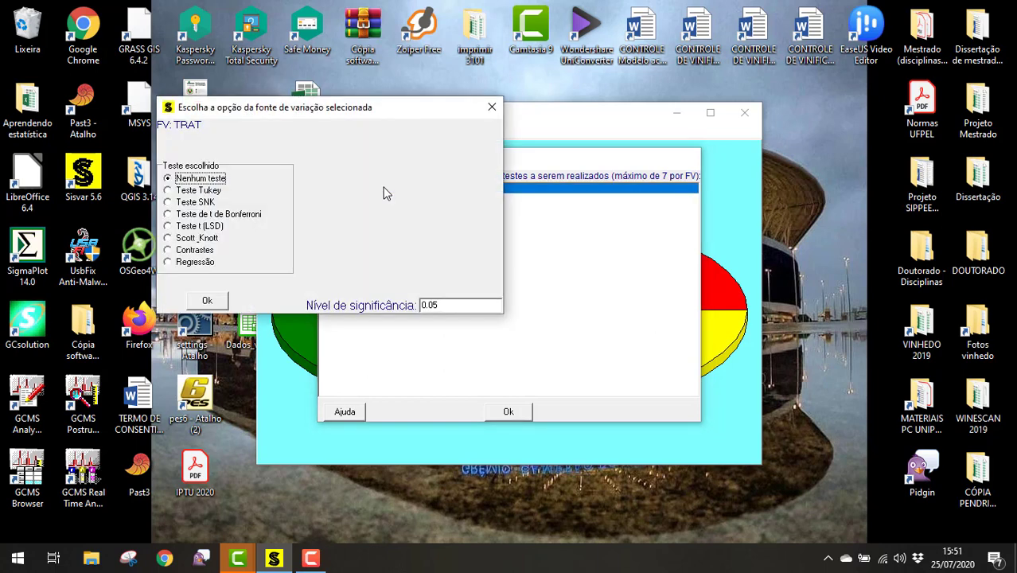
left_click(197, 192)
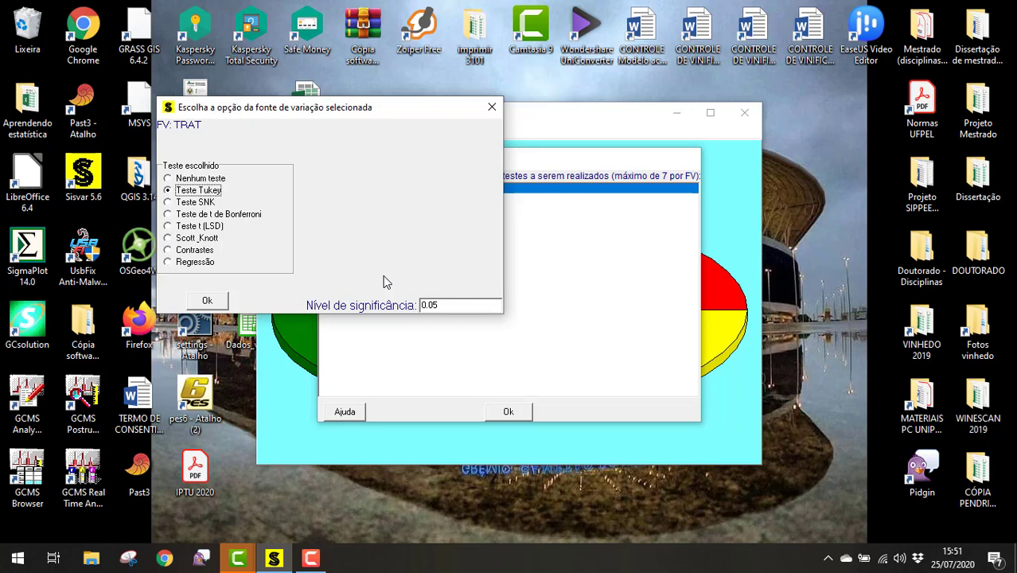
left_click(208, 300)
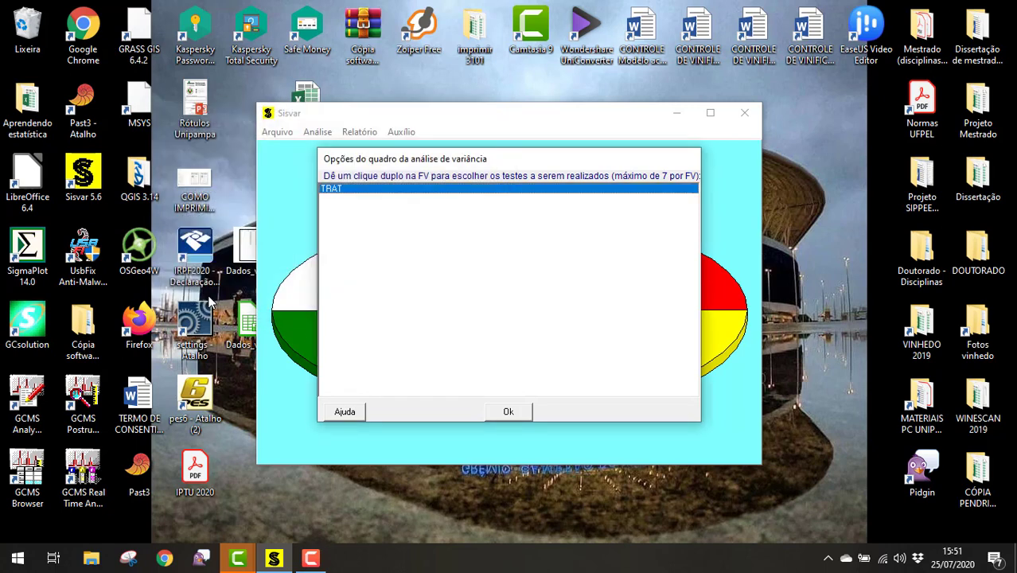
left_click(504, 412)
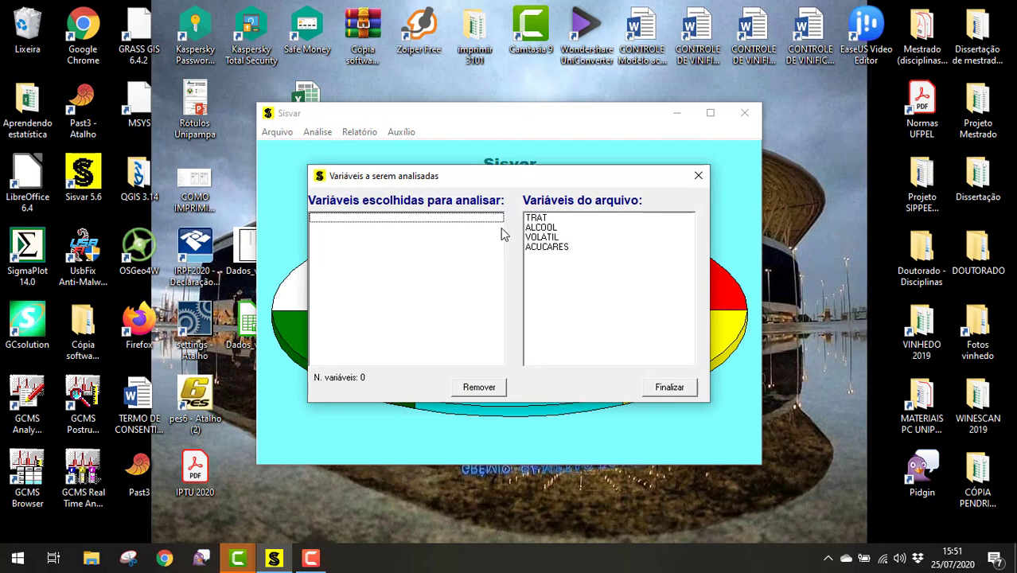
Choose ALCOOL, VOLATIL and ACUCARES as the variables to analyse and generate the report without any transformation.
left_click(541, 228)
double_click(540, 230)
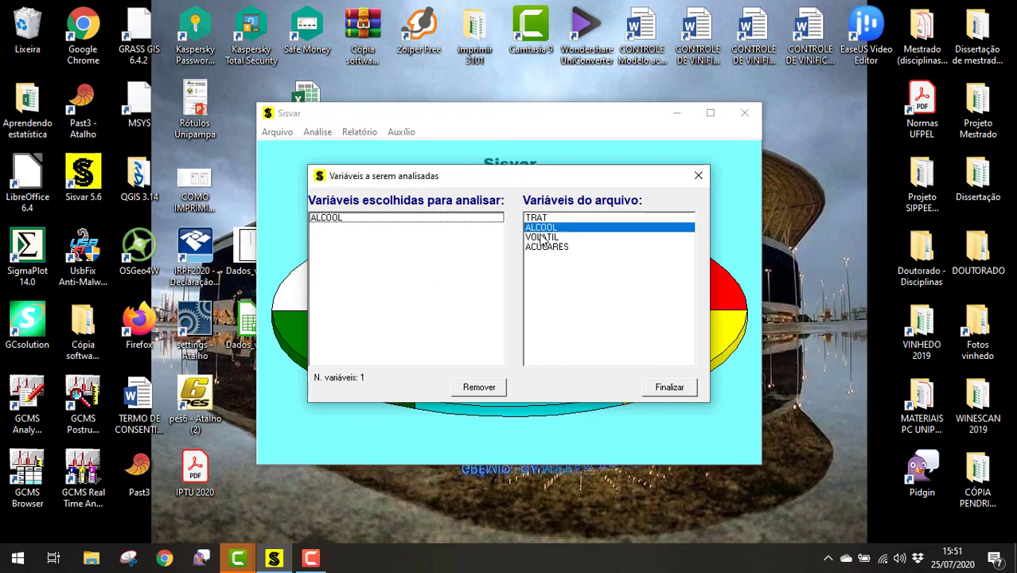
double_click(544, 237)
double_click(546, 249)
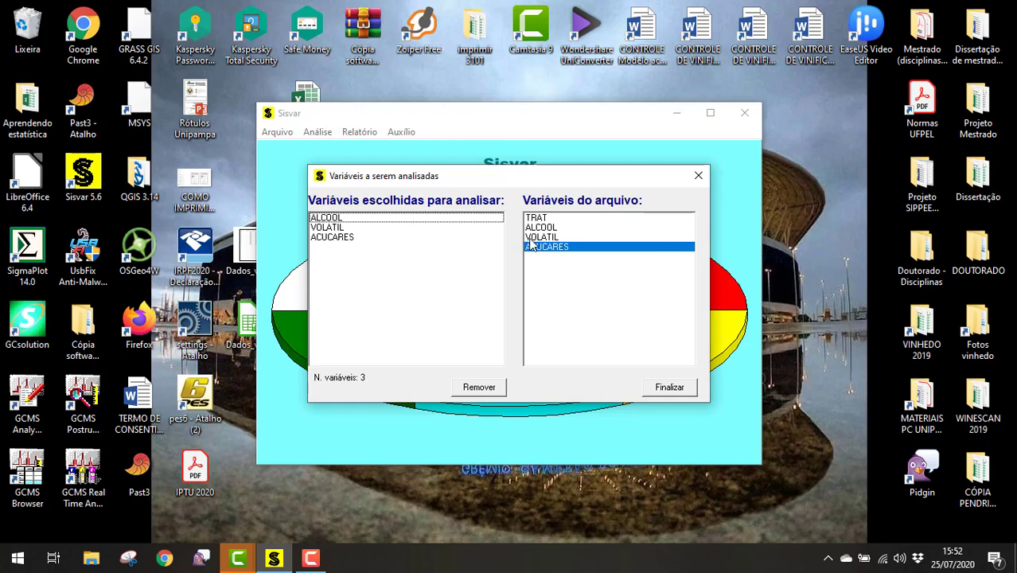
left_click(664, 387)
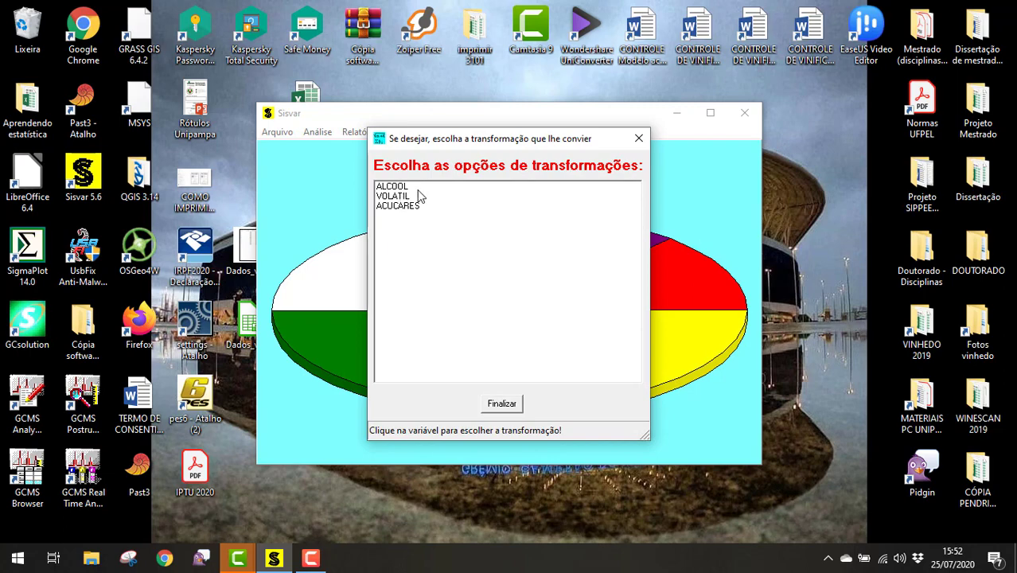
left_click(511, 404)
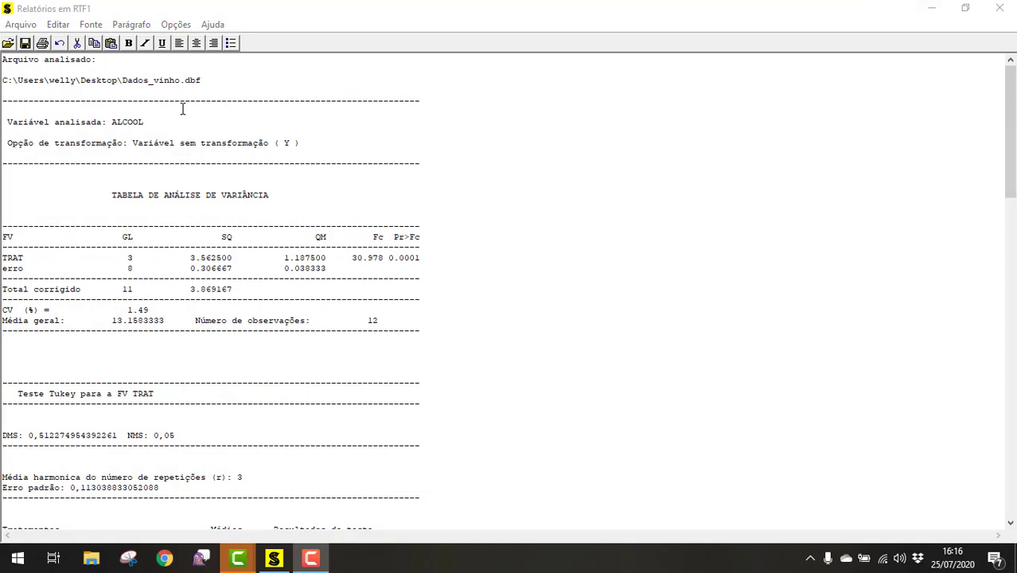
Save the analysis report on the desktop as resultados in Rich Text (rtf) format.
left_click(301, 136)
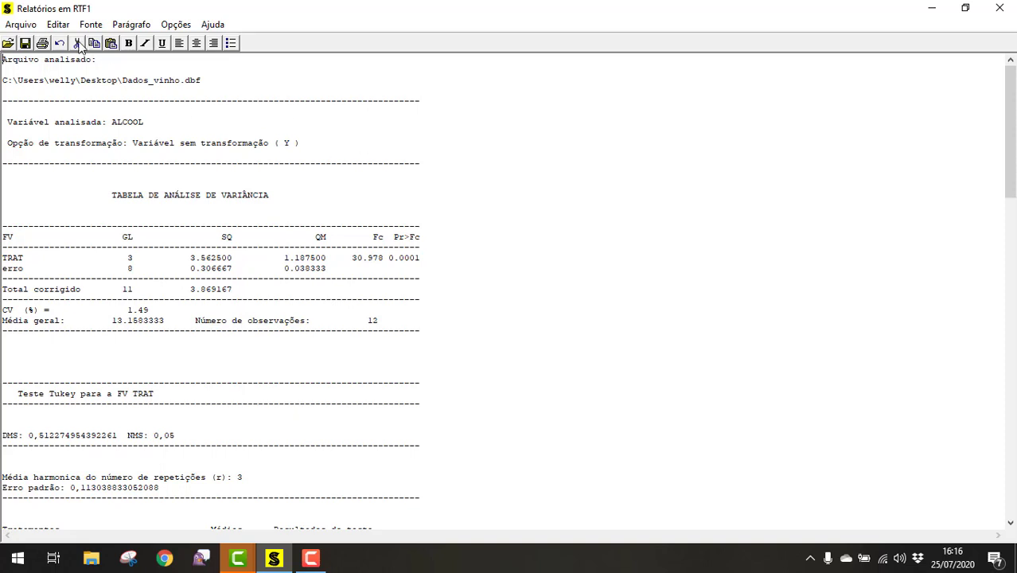
left_click(12, 23)
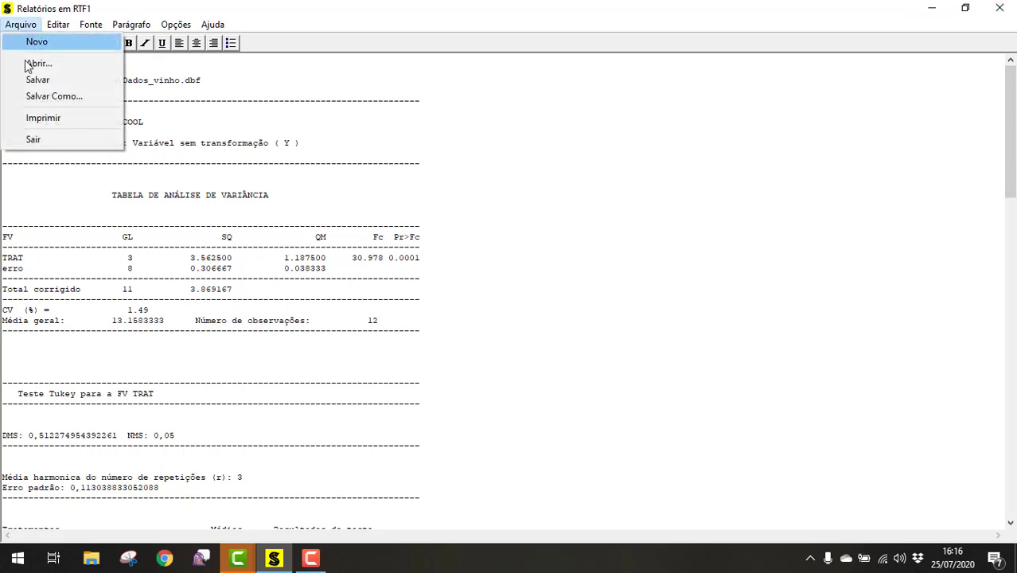
left_click(48, 96)
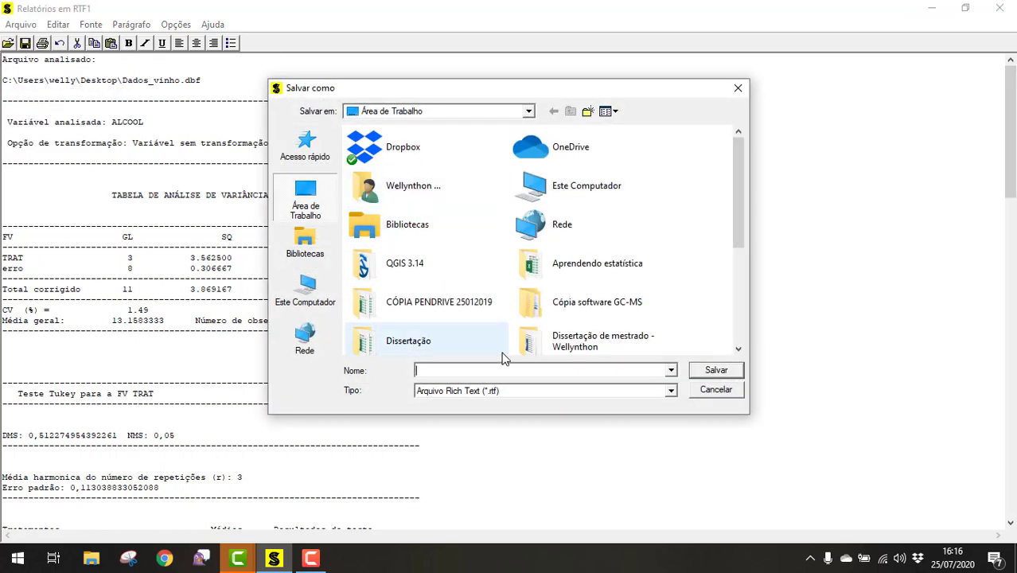
type("resultados")
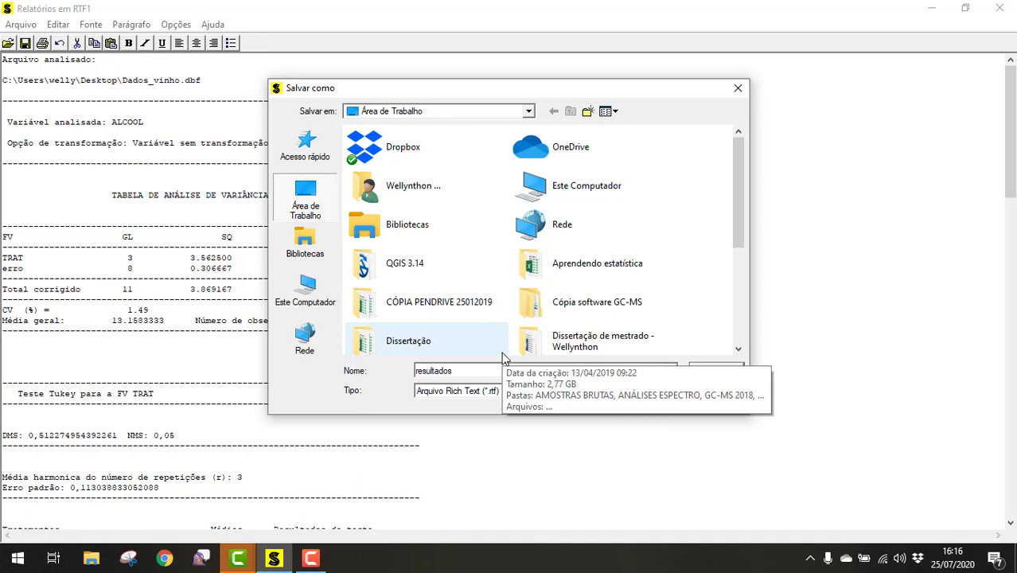
left_click(712, 372)
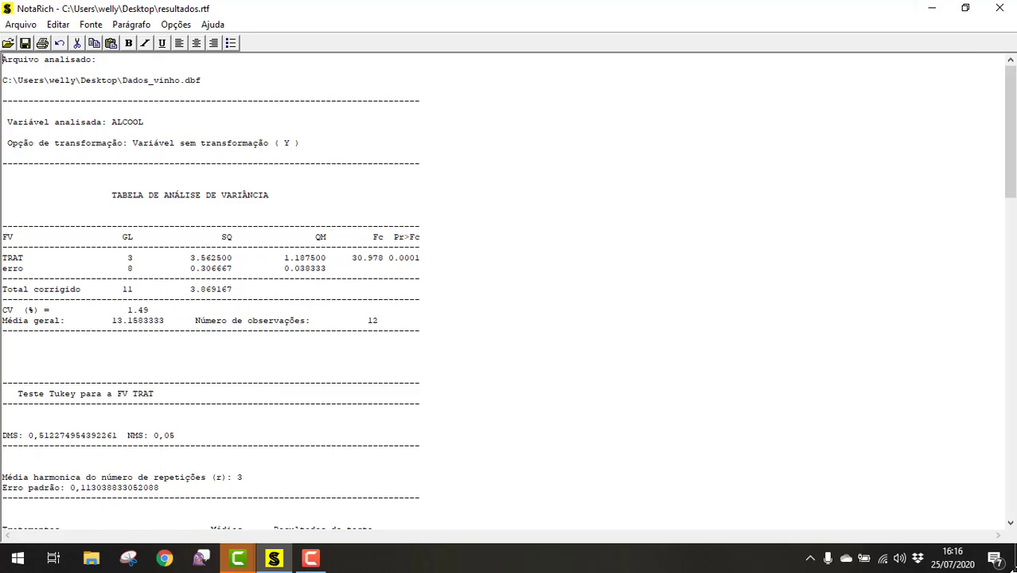
Minimize the report and Sisvar windows and open the resultados file from the desktop in Word.
left_click(932, 8)
left_click(676, 113)
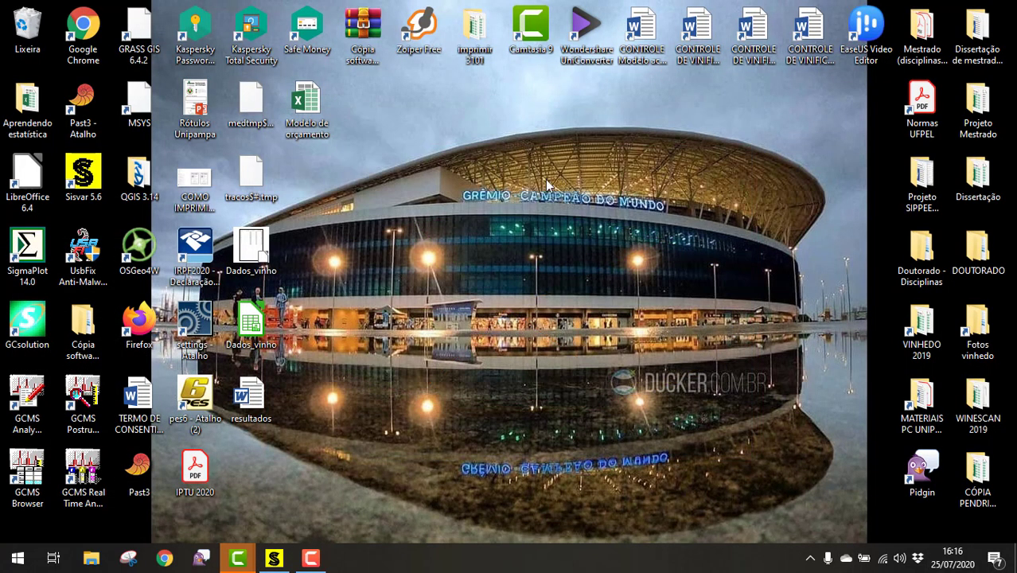
double_click(268, 392)
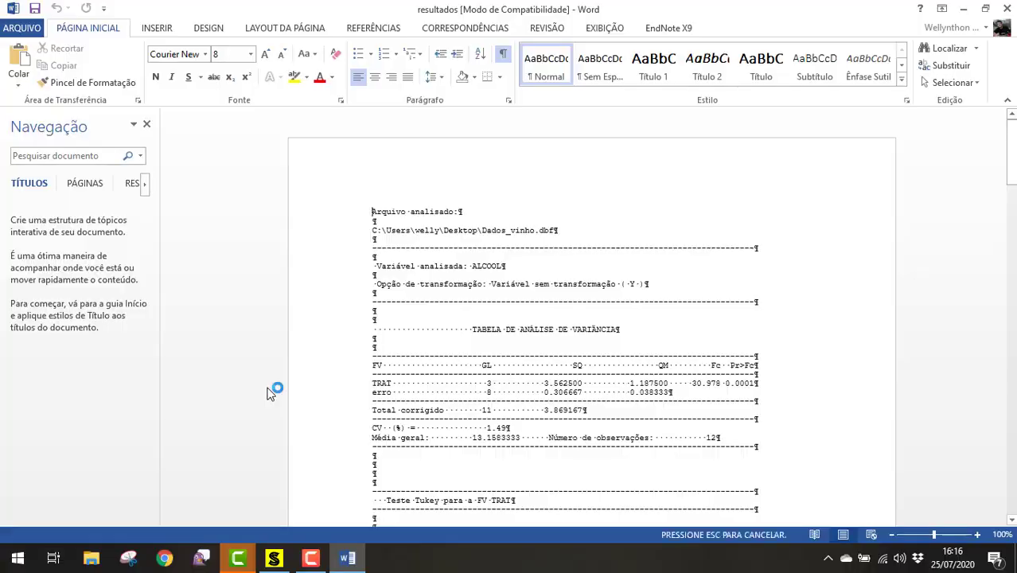
Examine the analysis of variance table and coefficient of variation for ALCOOL, enlarging the document view to 180%.
scroll(637, 246, "down", 1)
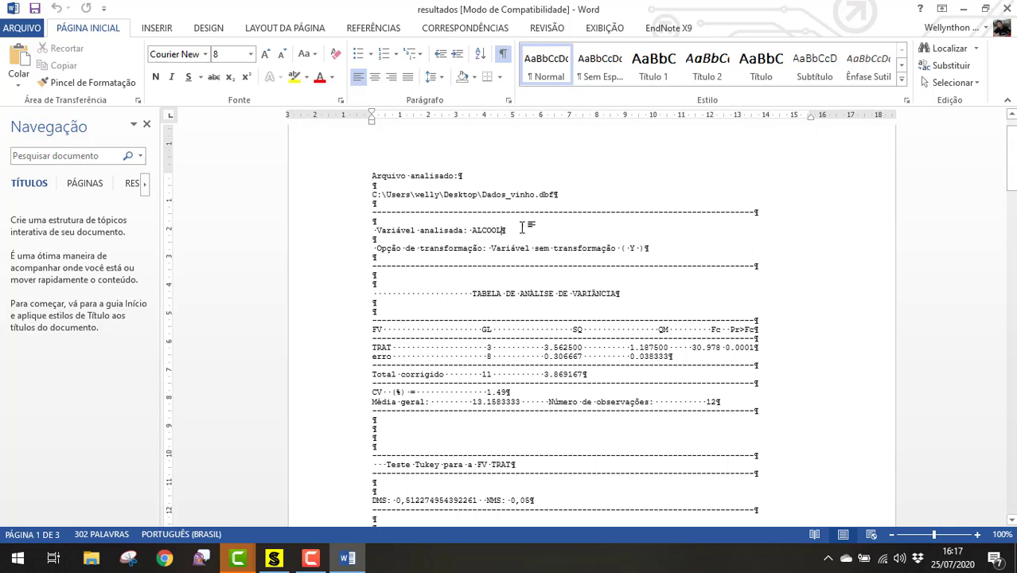
scroll(482, 230, "down", 1)
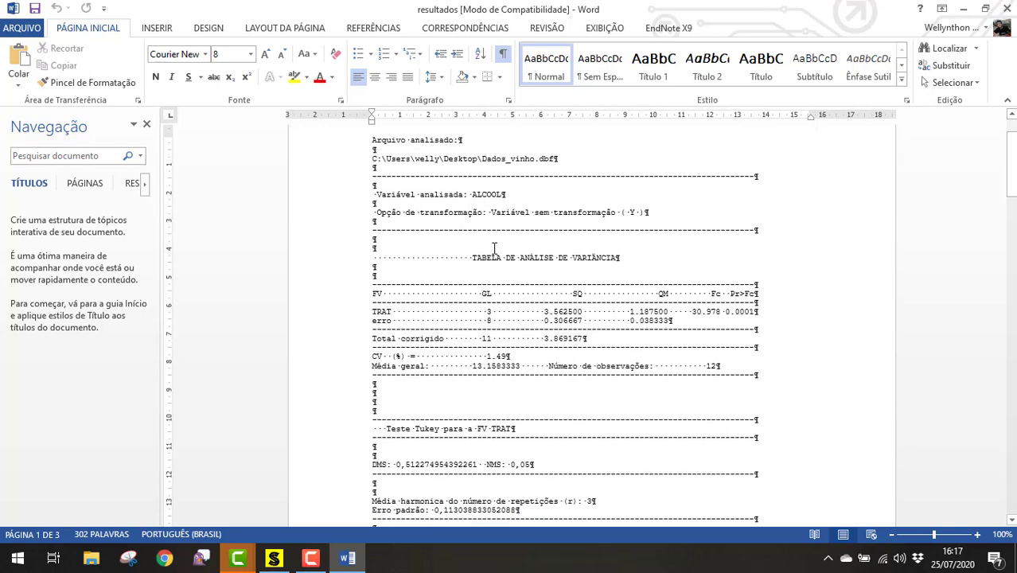
left_click_drag(477, 258, 752, 301)
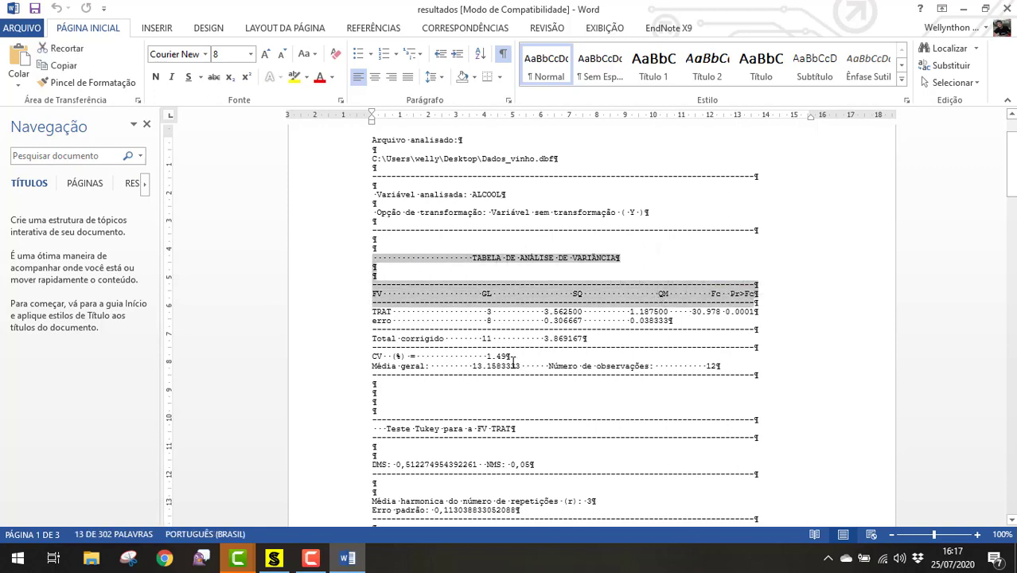
left_click(482, 356)
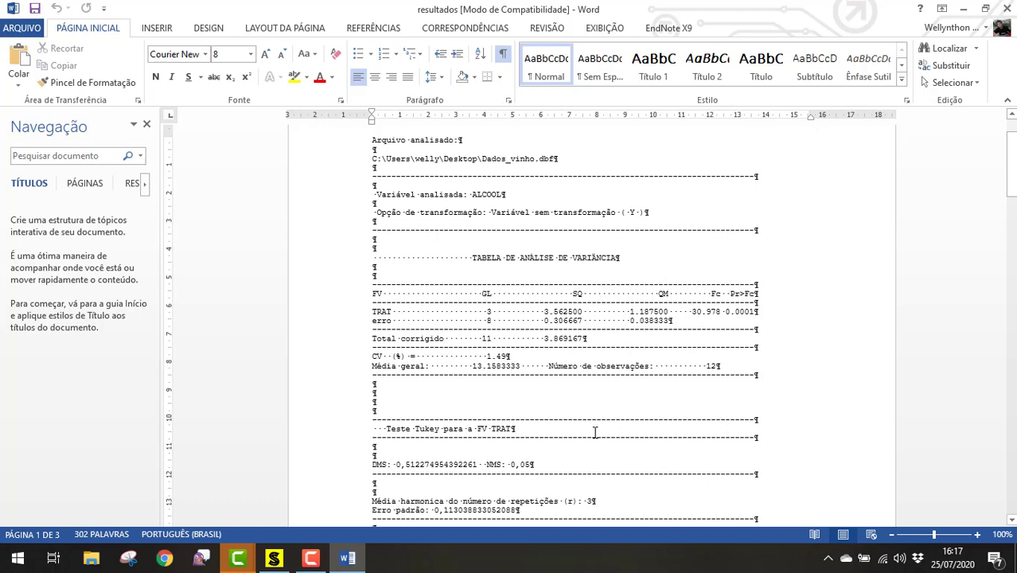
left_click(979, 535)
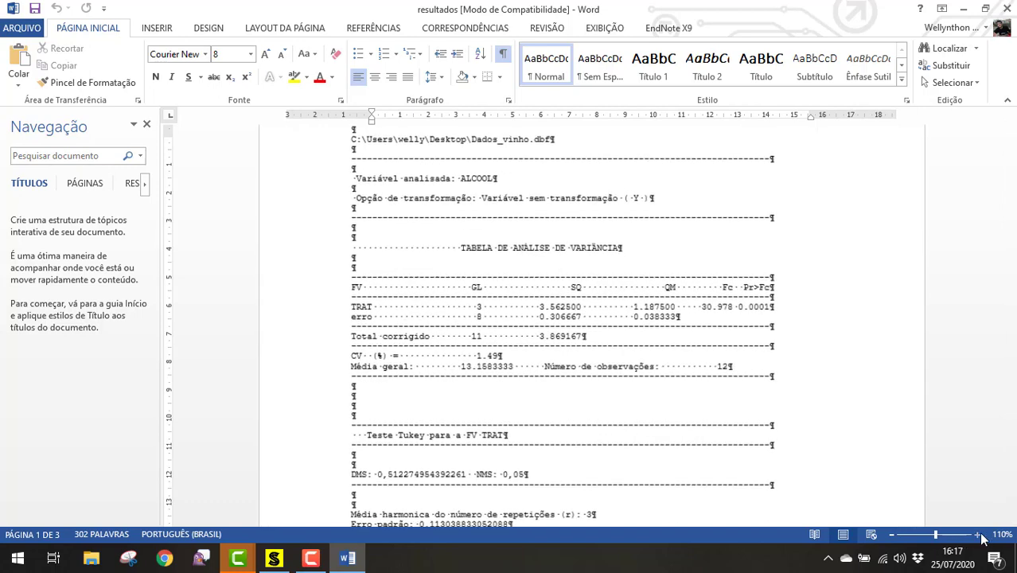
left_click(979, 535)
left_click(979, 535)
left_click(979, 535)
left_click(979, 535)
left_click(979, 535)
left_click(977, 535)
left_click(978, 535)
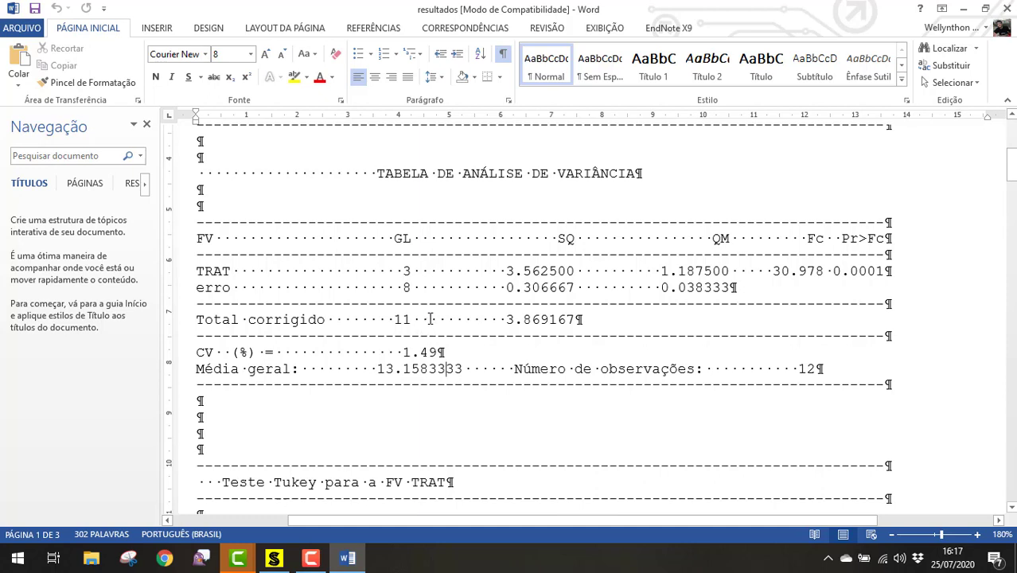
scroll(422, 310, "down", 5)
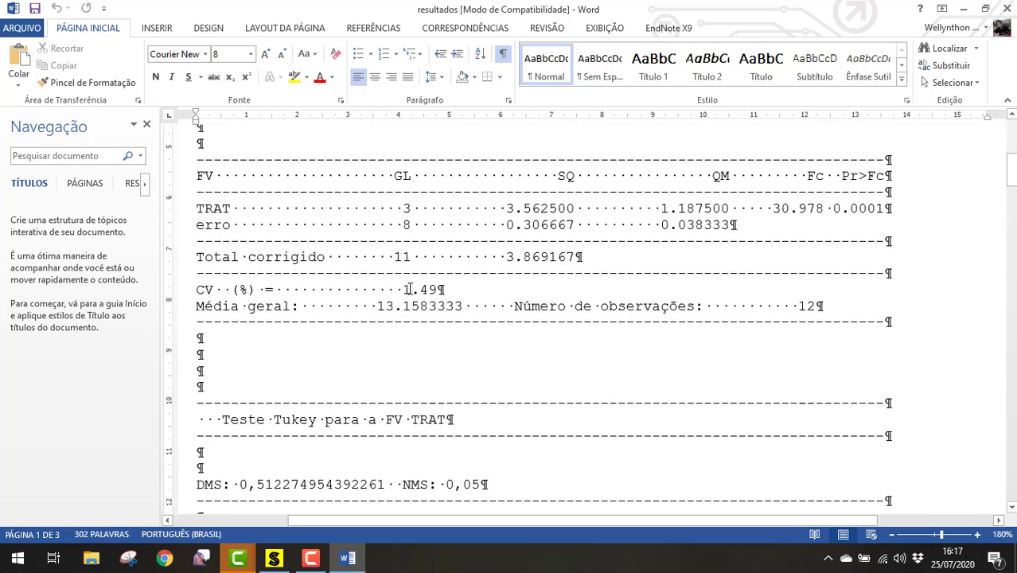
Examine the Tukey test treatment means and grouping letters for ALCOOL, rows T1, T3, T4 and T2.
scroll(413, 293, "down", 3)
scroll(414, 288, "down", 1)
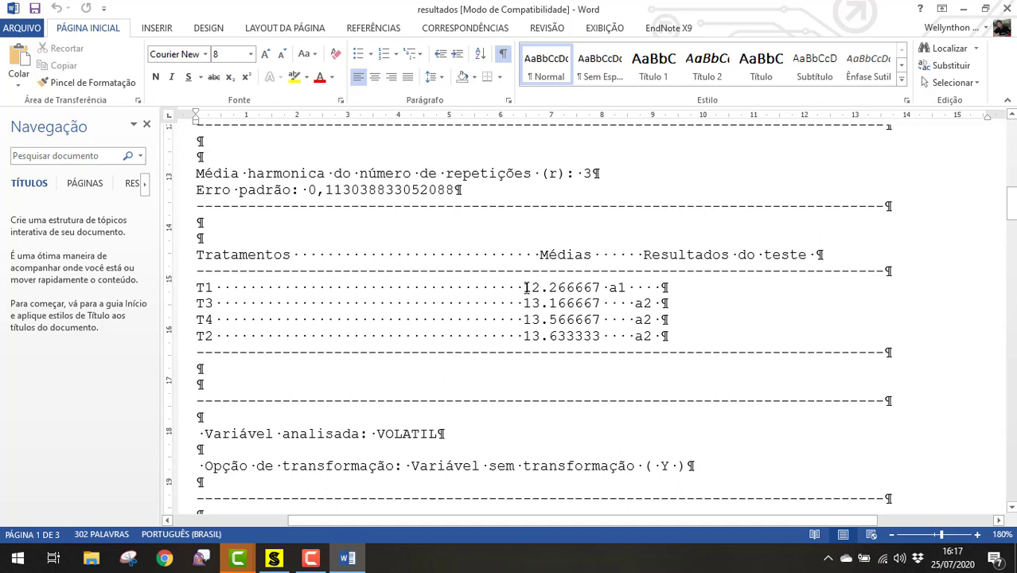
left_click_drag(525, 287, 551, 325)
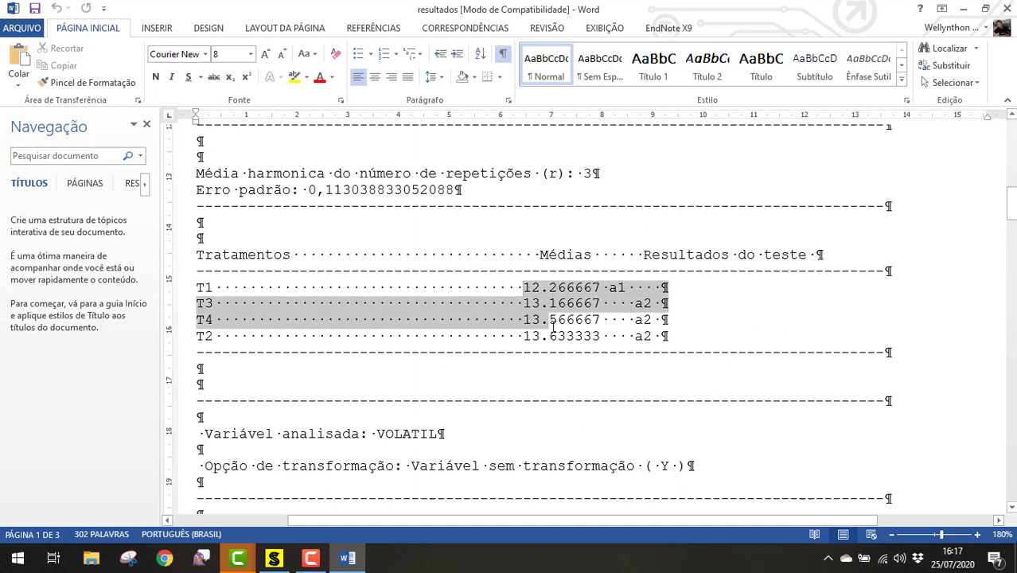
left_click(583, 323)
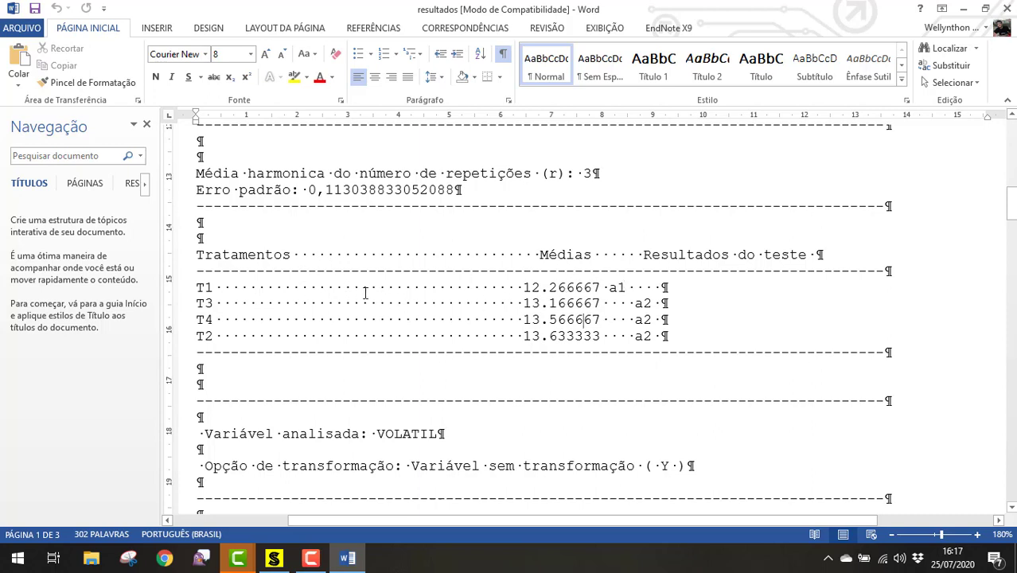
left_click_drag(199, 288, 629, 344)
left_click(631, 340)
key("Up")
key("Up")
key("Up")
key("Down")
key("Down")
key("Down")
Copy the four ALCOOL treatment rows of the Tukey test into a new, maximized Bloco de Notas window.
left_click_drag(199, 287, 660, 336)
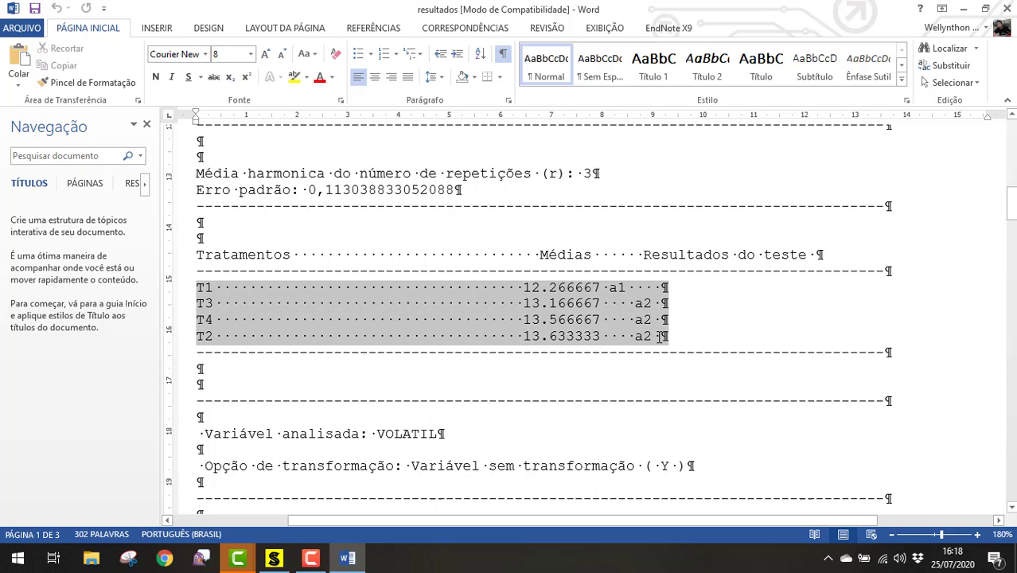
right_click(508, 320)
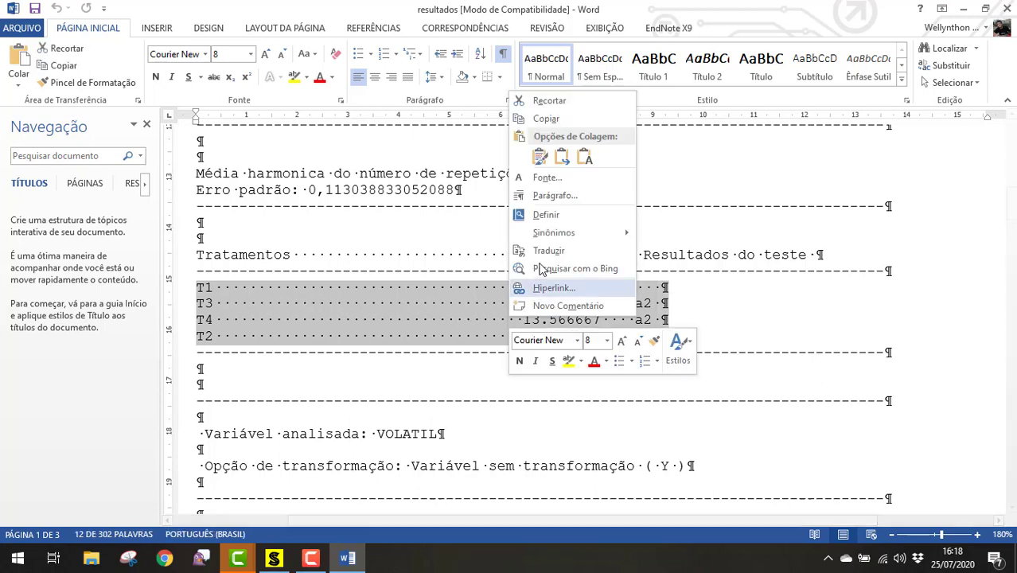
left_click(547, 124)
left_click(17, 558)
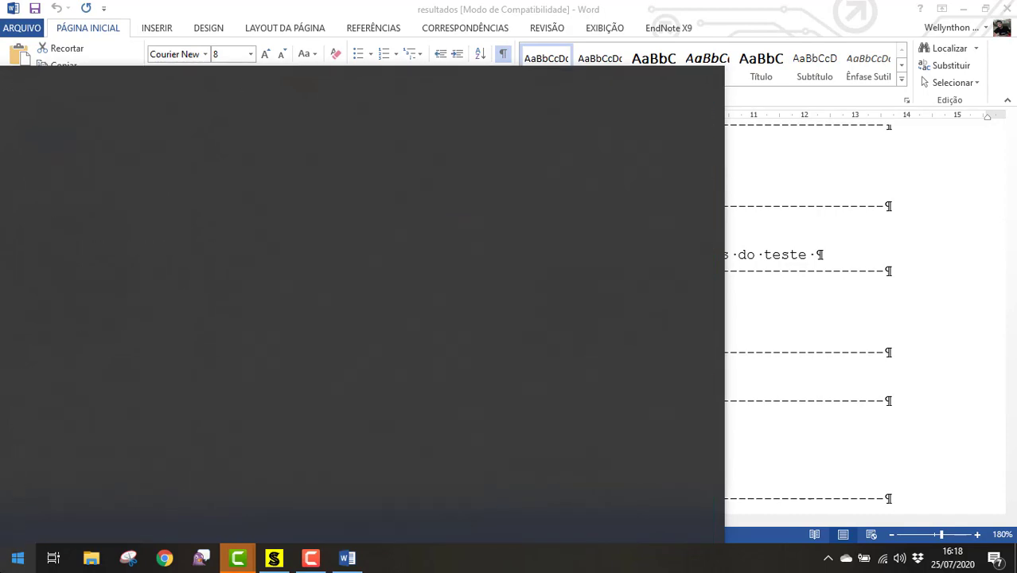
type("note")
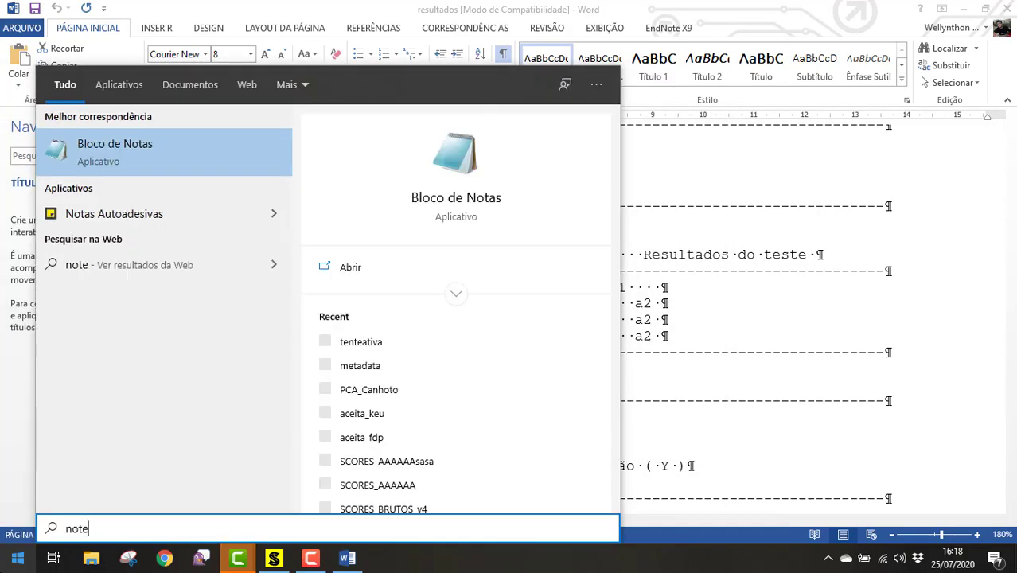
left_click(141, 159)
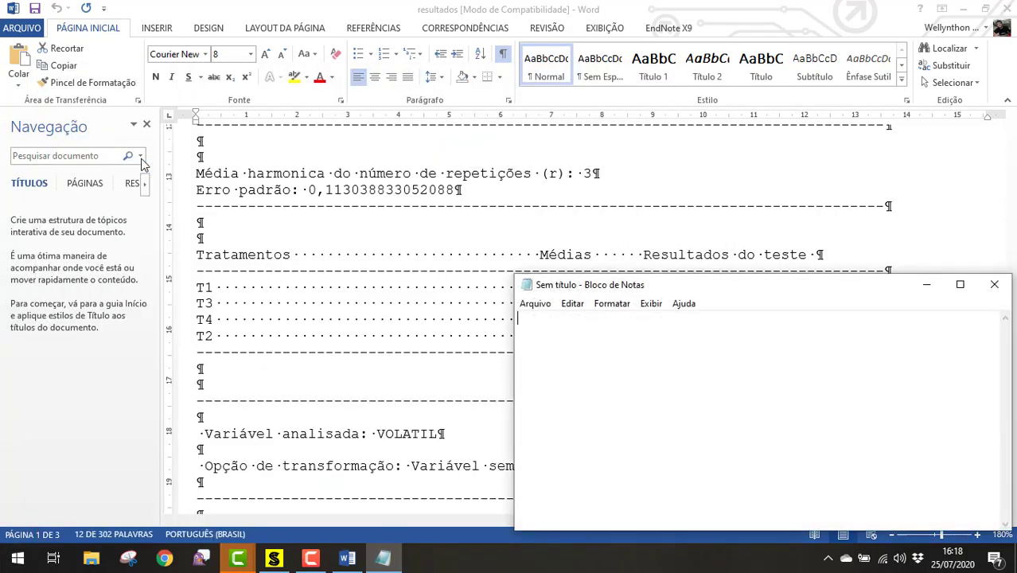
left_click(960, 285)
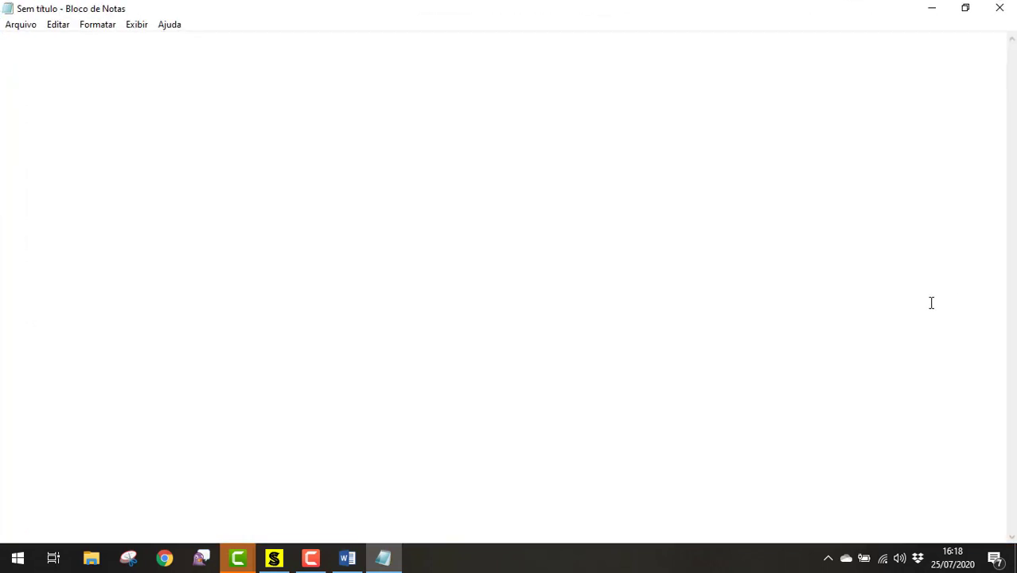
key("ctrl+v")
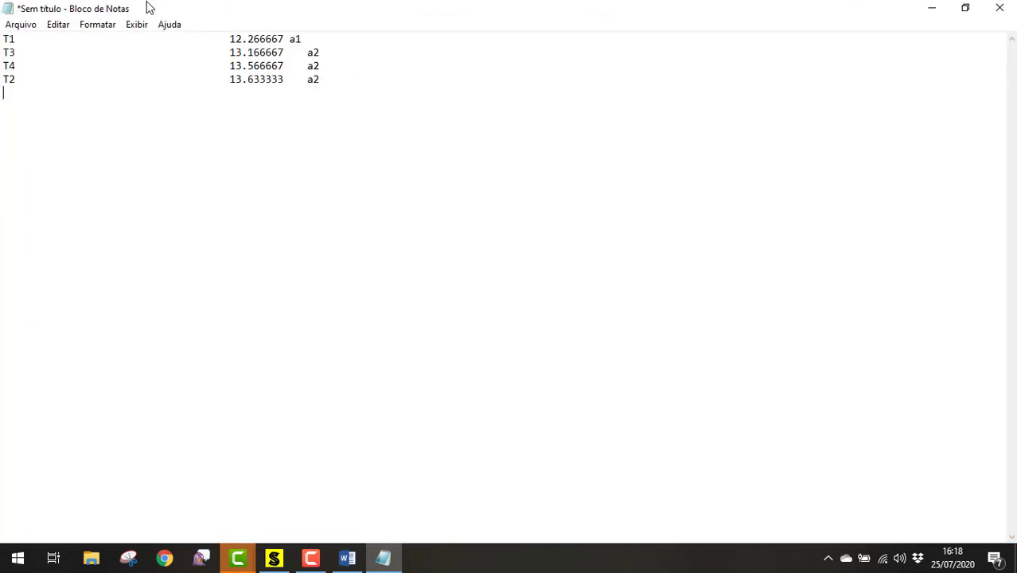
Set the Bloco de Notas font size to 22.
left_click(97, 24)
left_click(115, 57)
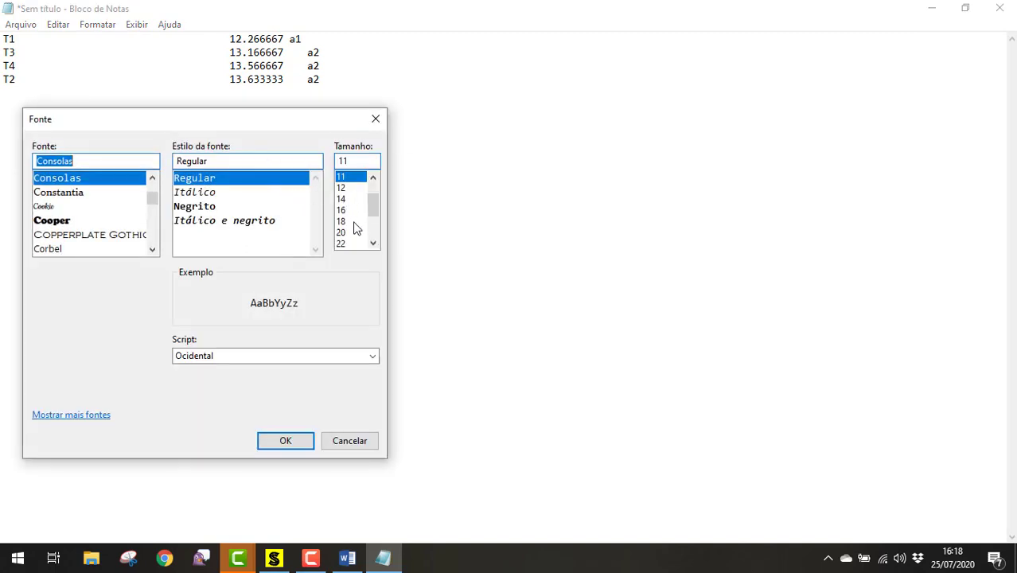
left_click(342, 231)
left_click(342, 243)
left_click(289, 442)
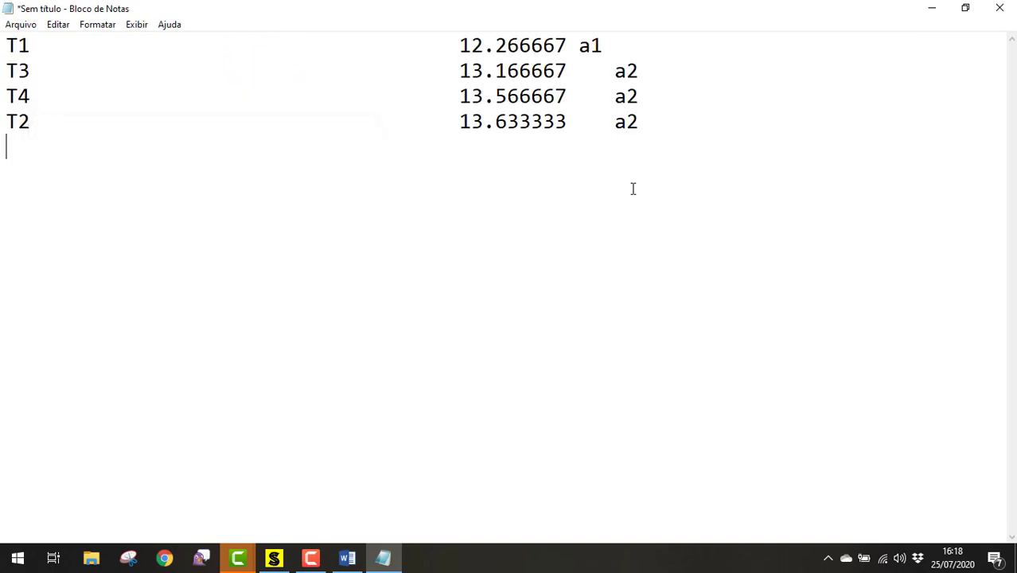
List T1, T2, T3 and T4 on separate lines below the pasted ALCOOL rows, leaving a blank line between.
left_click(45, 46)
left_click(450, 96)
left_click_drag(450, 97, 508, 99)
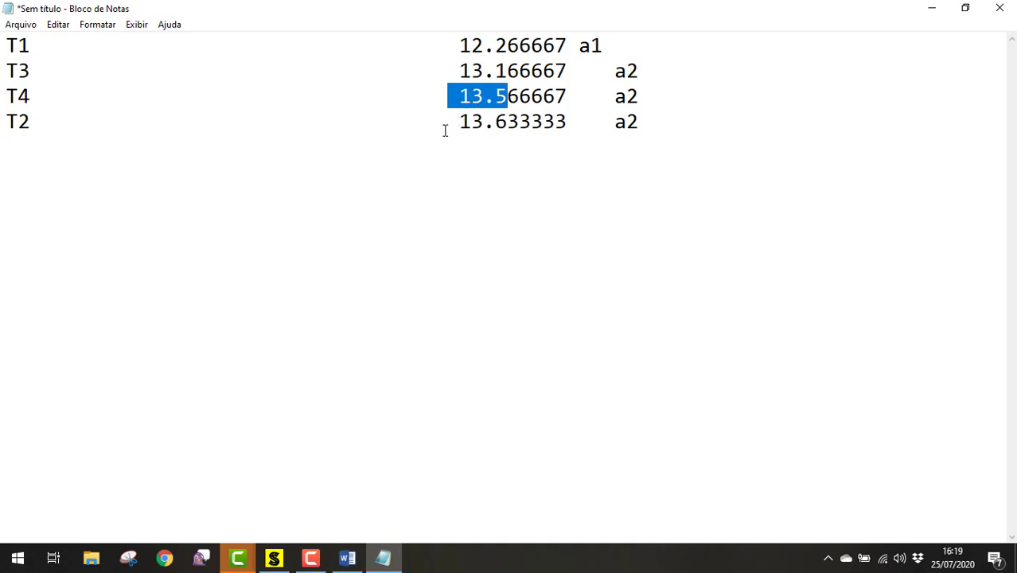
left_click(643, 121)
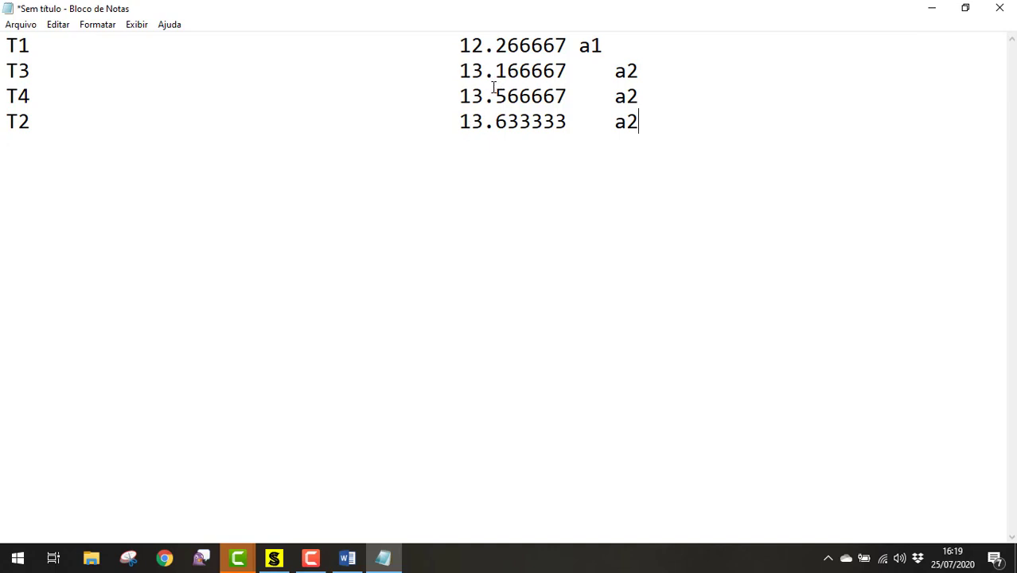
key("Return")
left_click_drag(460, 45, 555, 45)
left_click(604, 40)
key("Return")
type("T1 ")
type("T2")
key("Return")
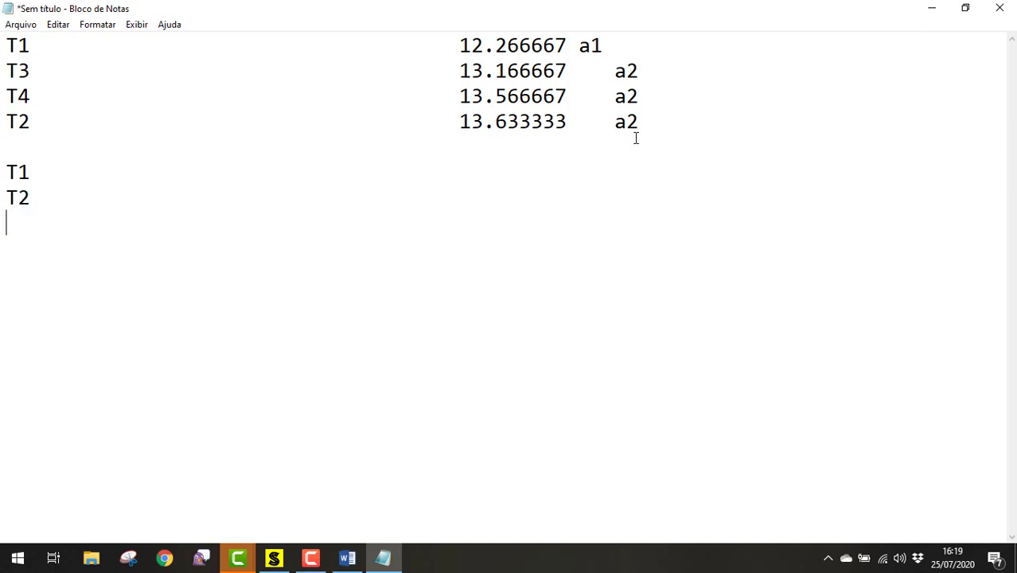
type("T3")
key("Return")
type("T4")
Enter the ALCOOL means rounded to one decimal beside the treatments: T1 12,3, T2 13,6, T3 13,2 and T4 13,6.
left_click(96, 176)
type("12")
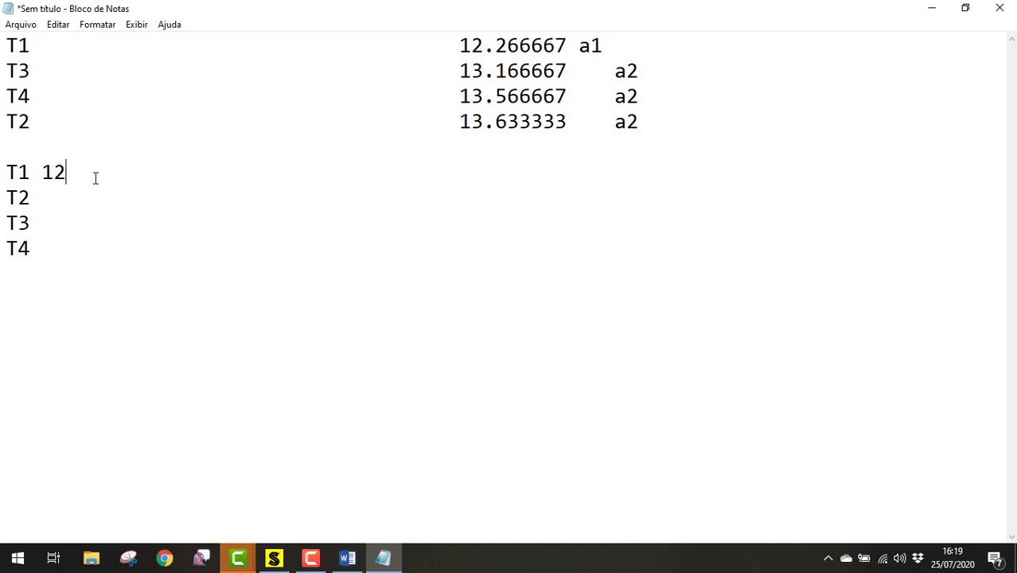
type(",3")
left_click(59, 201)
type("13,6")
left_click(50, 224)
type("13,32")
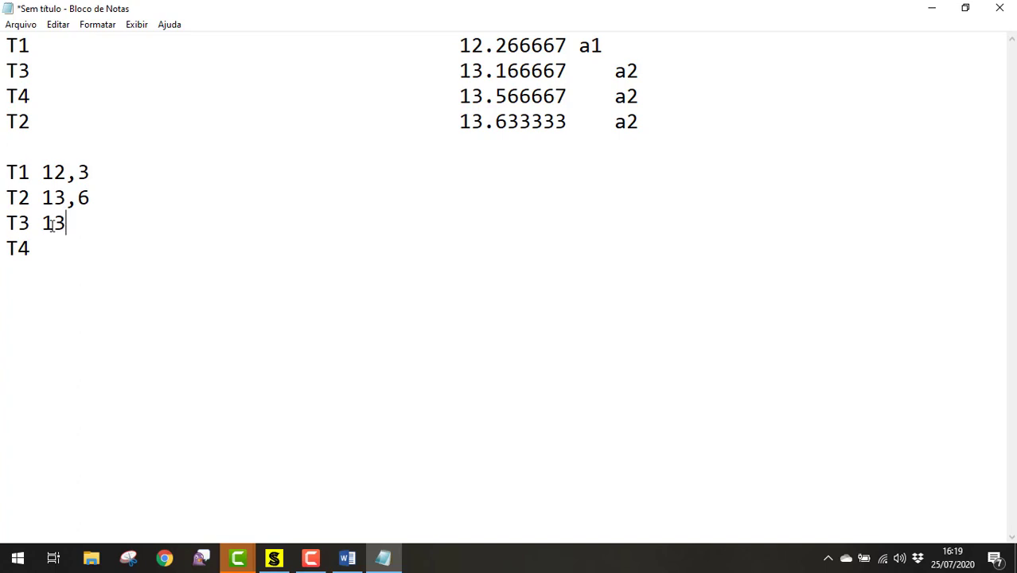
key("BackSpace")
key("BackSpace")
type("2")
left_click(49, 251)
type("13,6")
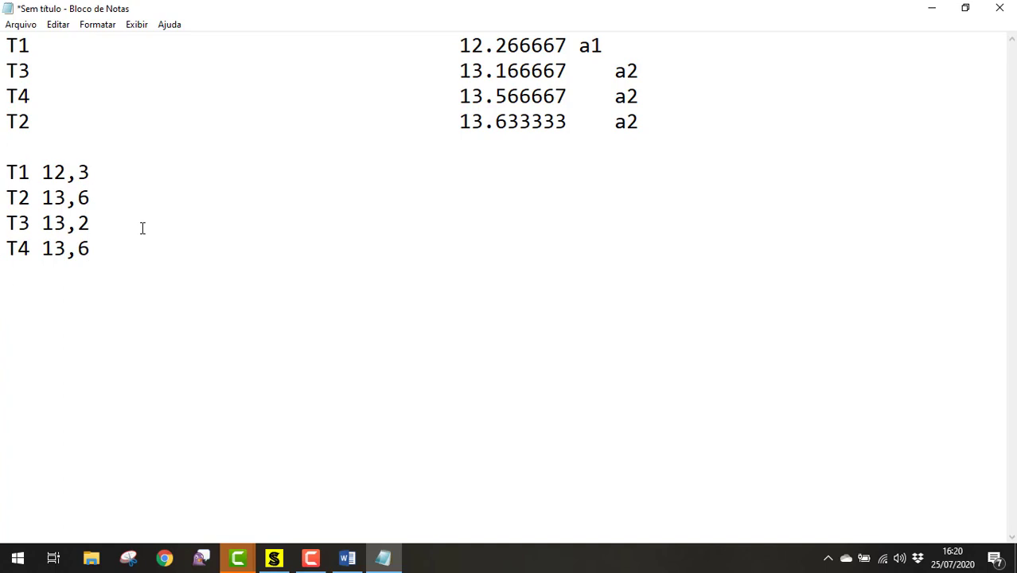
Add a letter key below the treatment list with the lines A1 = b and A2 = a.
key("Return")
key("Return")
type("A1 ")
type("A2")
type("= ")
type("a")
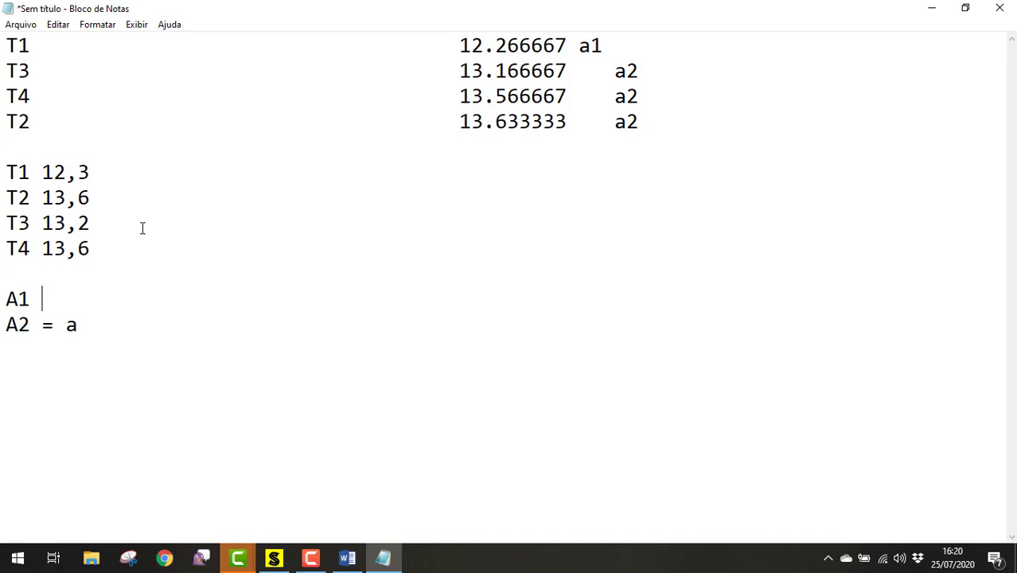
type(" = b")
Append the grouping letters to the rounded means: b for T1 and a for T2, T3 and T4.
left_click(121, 177)
type("b")
left_click(109, 204)
type("a")
left_click(94, 231)
type("a")
left_click(117, 252)
type("a")
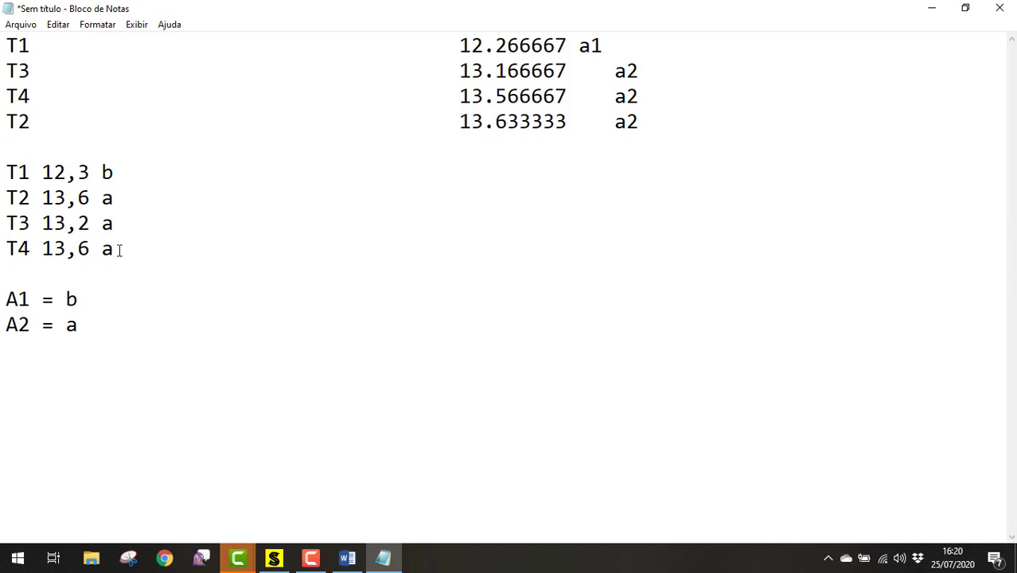
left_click_drag(117, 251, 5, 199)
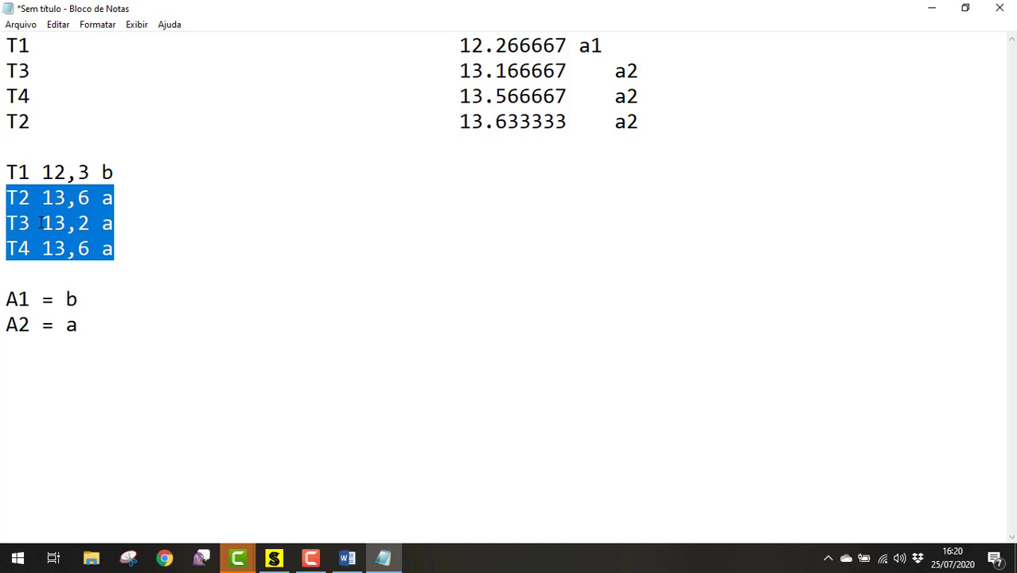
left_click(38, 167)
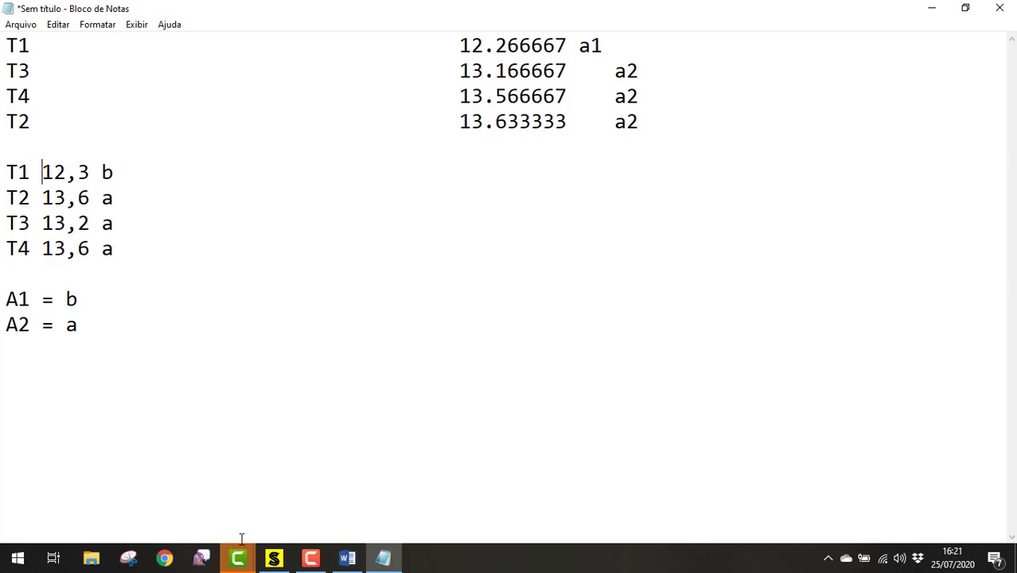
Switch to the resultados document in Word and insert a page break just before the VOLATIL section.
mouse_move(248, 549)
left_click(347, 558)
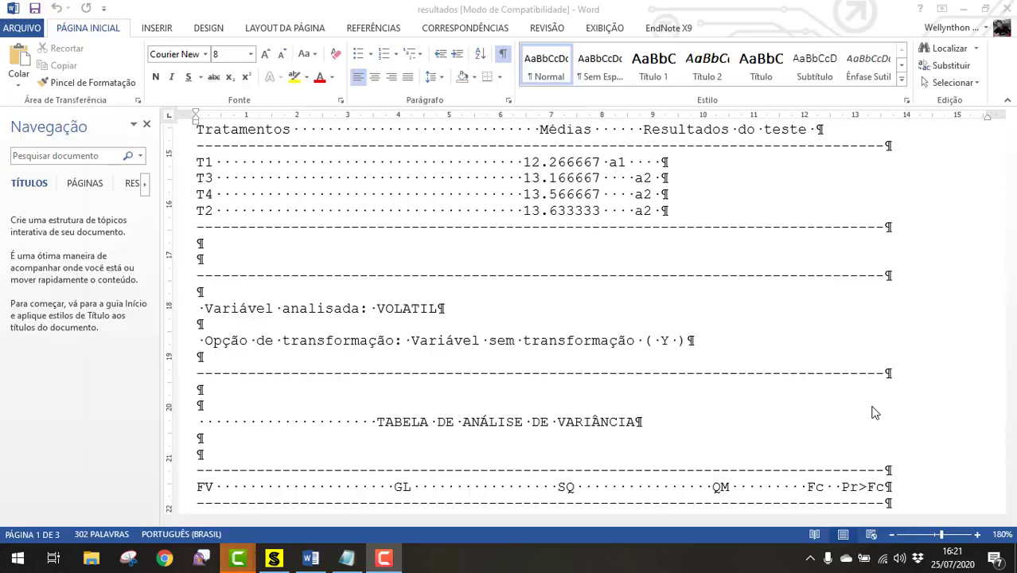
scroll(722, 374, "down", 2)
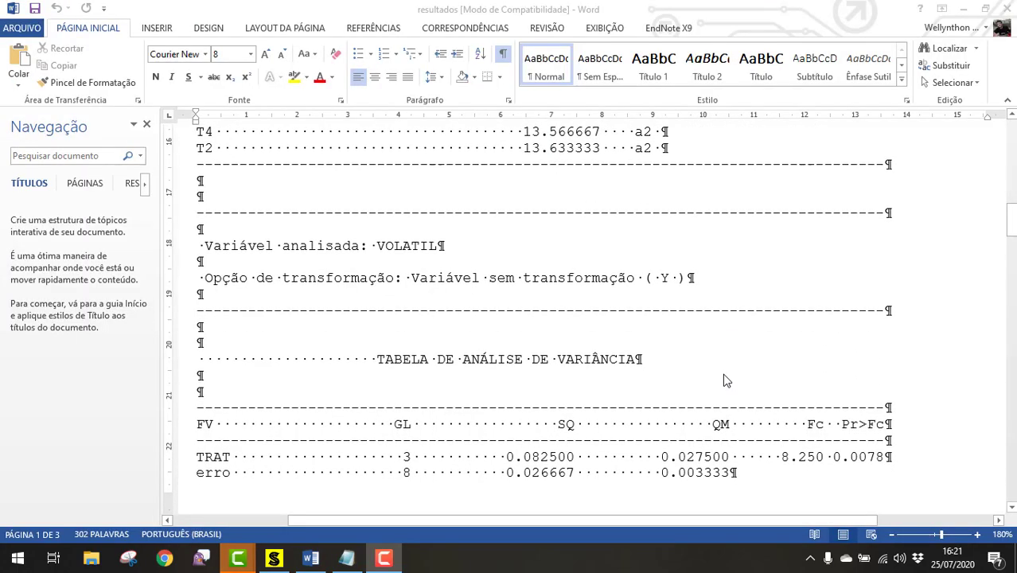
left_click(358, 201)
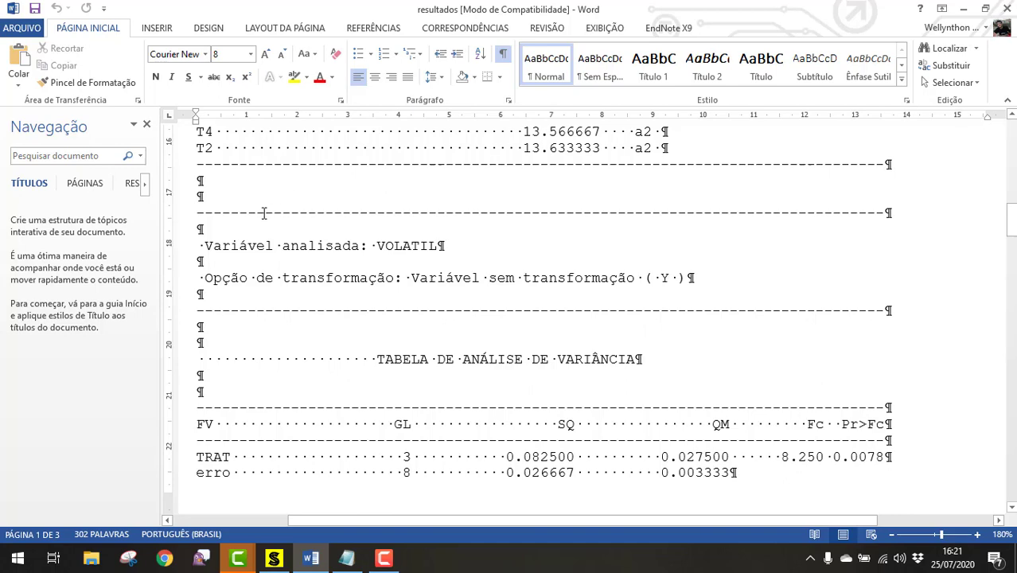
key("ctrl+Return")
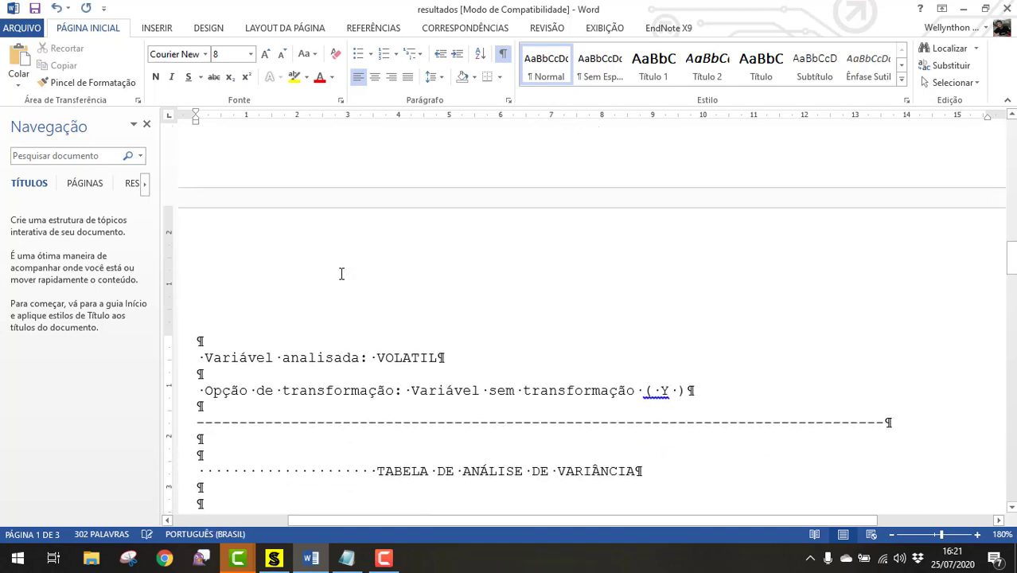
Copy the four VOLATIL treatment rows of the Tukey test and paste them into the blank Bloco de Notas file.
scroll(348, 270, "down", 4)
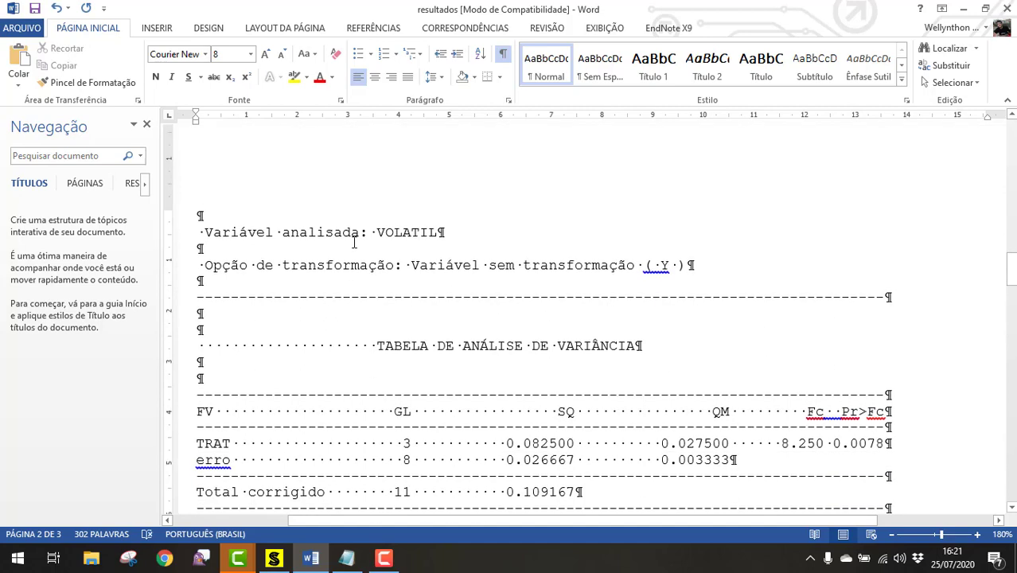
scroll(354, 233, "down", 1)
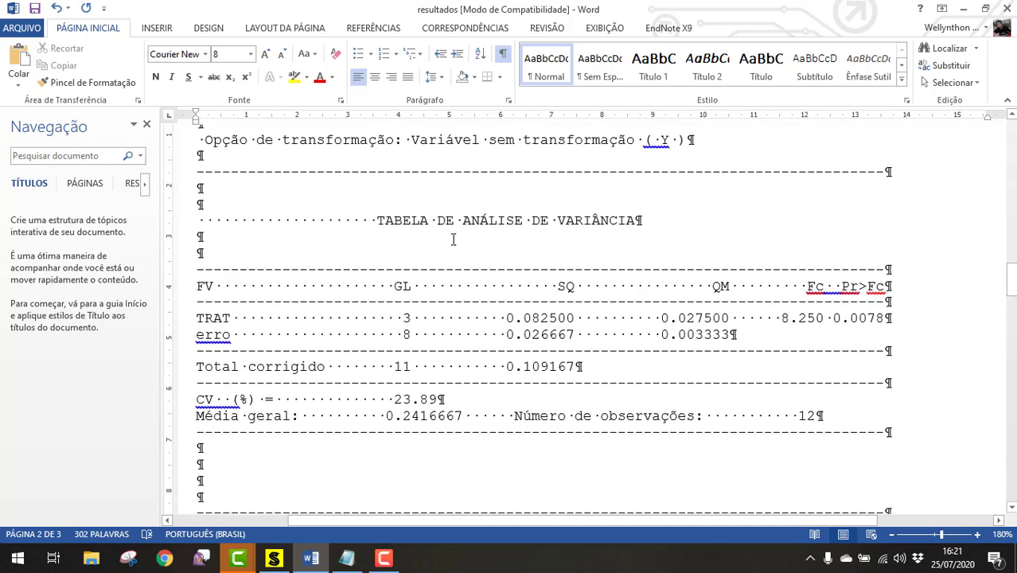
scroll(503, 318, "down", 1)
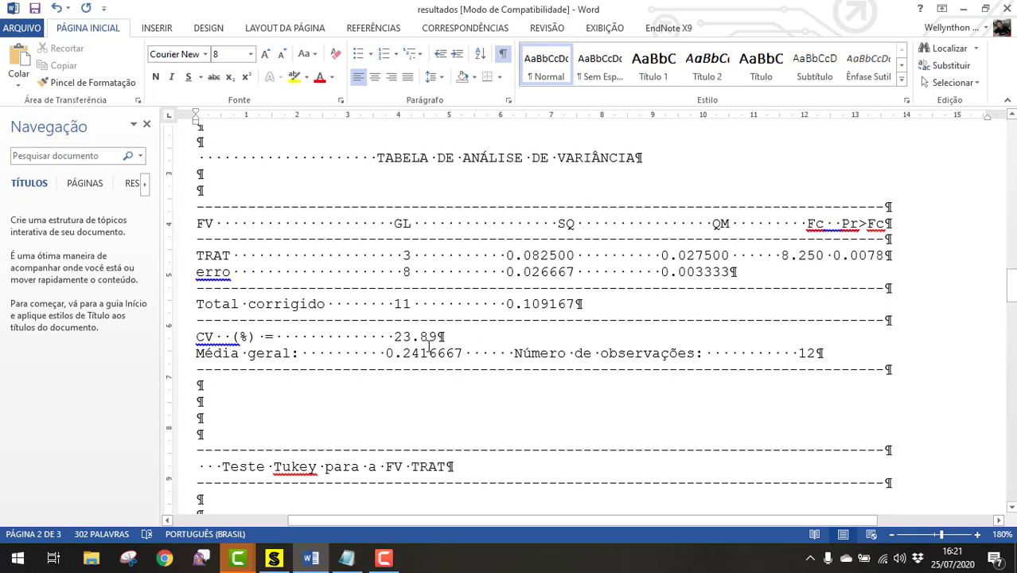
scroll(410, 328, "down", 3)
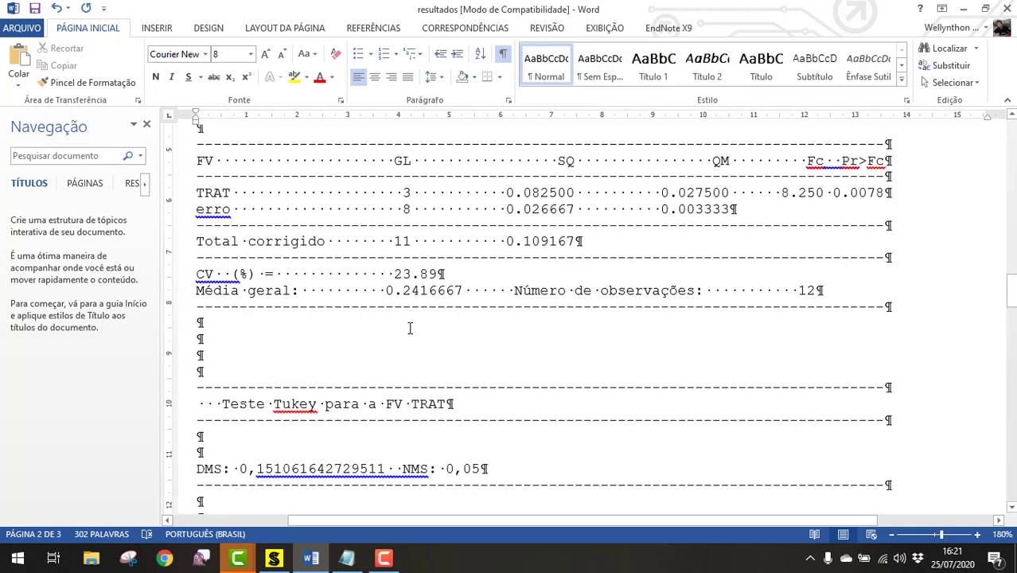
scroll(410, 329, "down", 3)
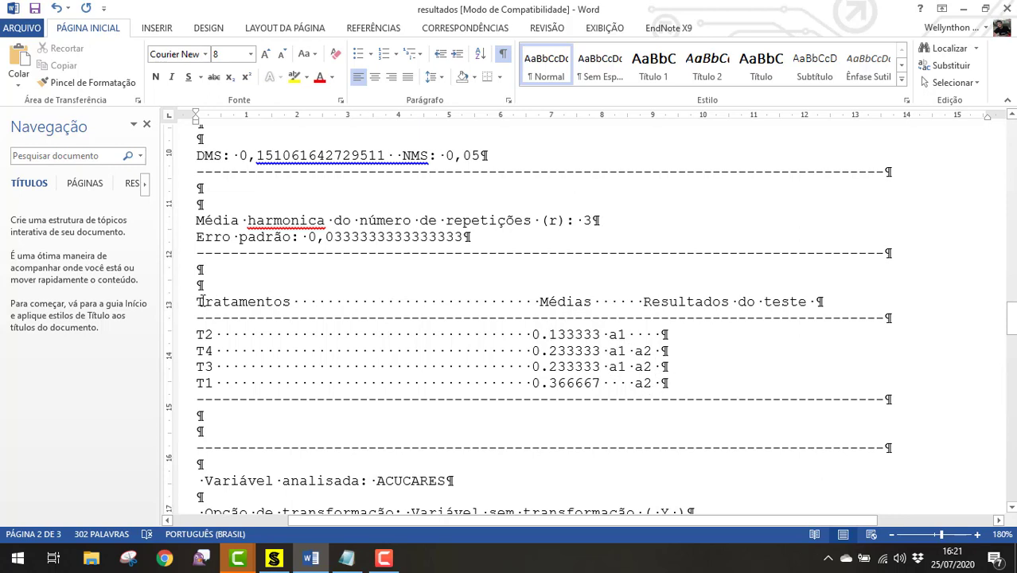
left_click_drag(199, 333, 662, 386)
right_click(608, 377)
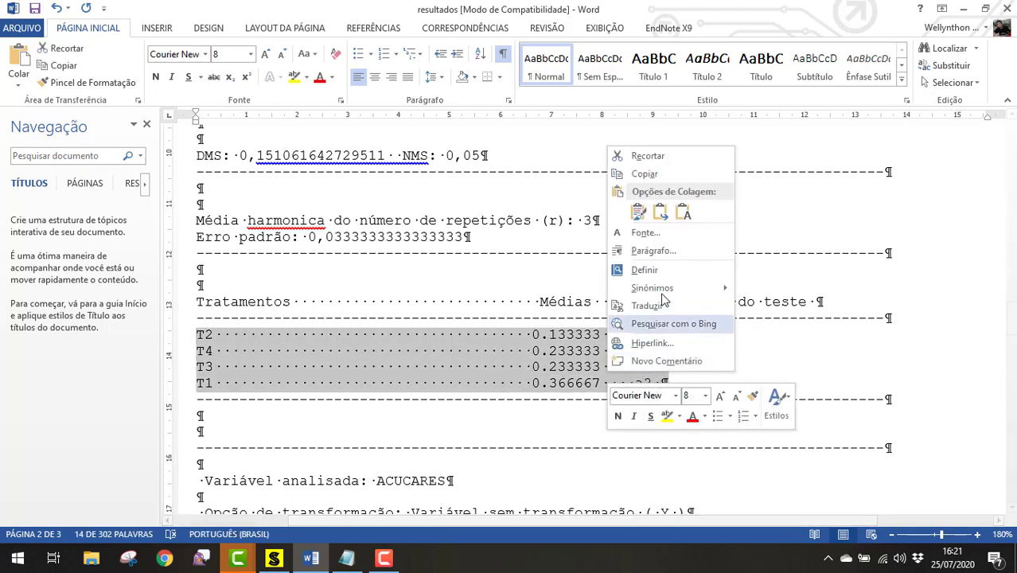
left_click(652, 180)
left_click(346, 557)
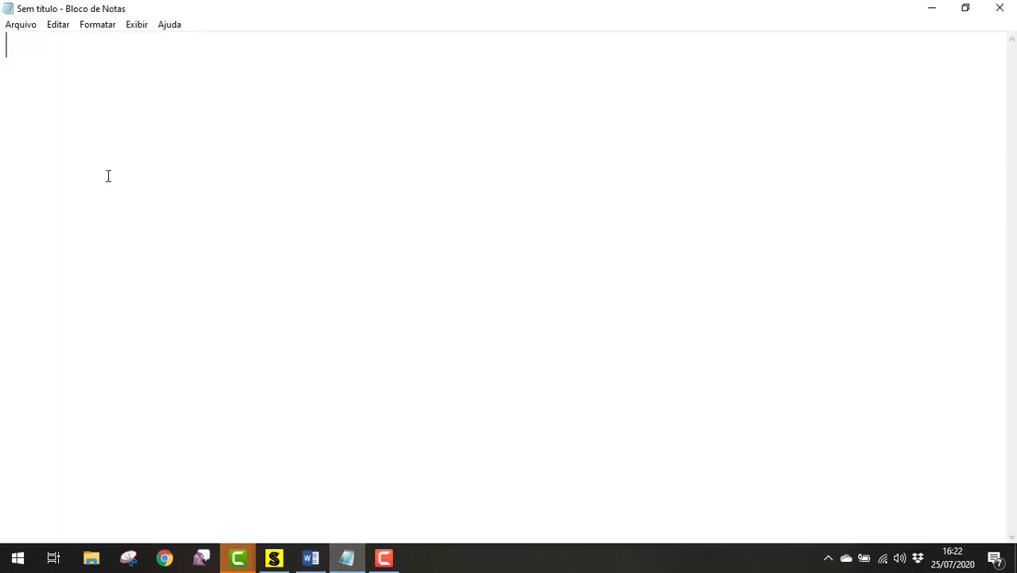
right_click(102, 55)
left_click(130, 113)
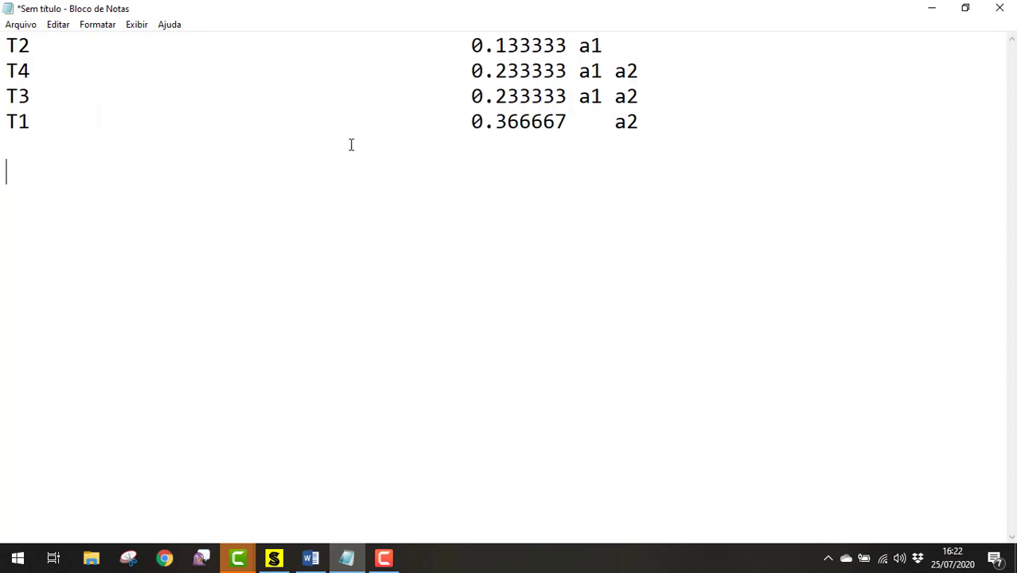
List the treatments t1, t2, t3 and t4 on separate lines below the pasted Tukey rows.
type("t1 ")
type("t2")
key("Return")
type("t3 ")
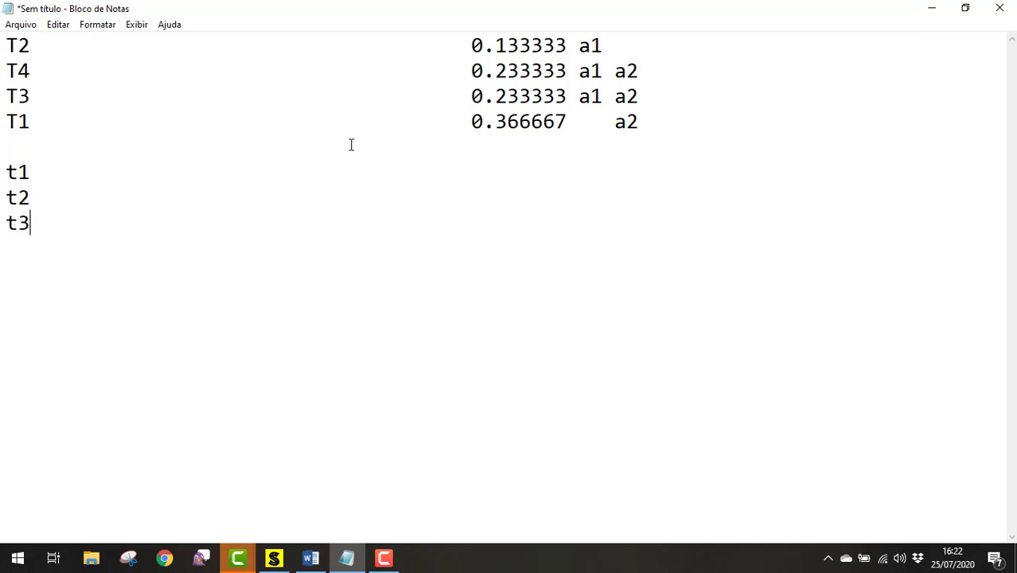
type("t4")
Add the means rounded to one decimal: 0,4 for t1, 0,1 for t2, and 0,2 for t3 and t4.
left_click(83, 174)
type("0,4 t2")
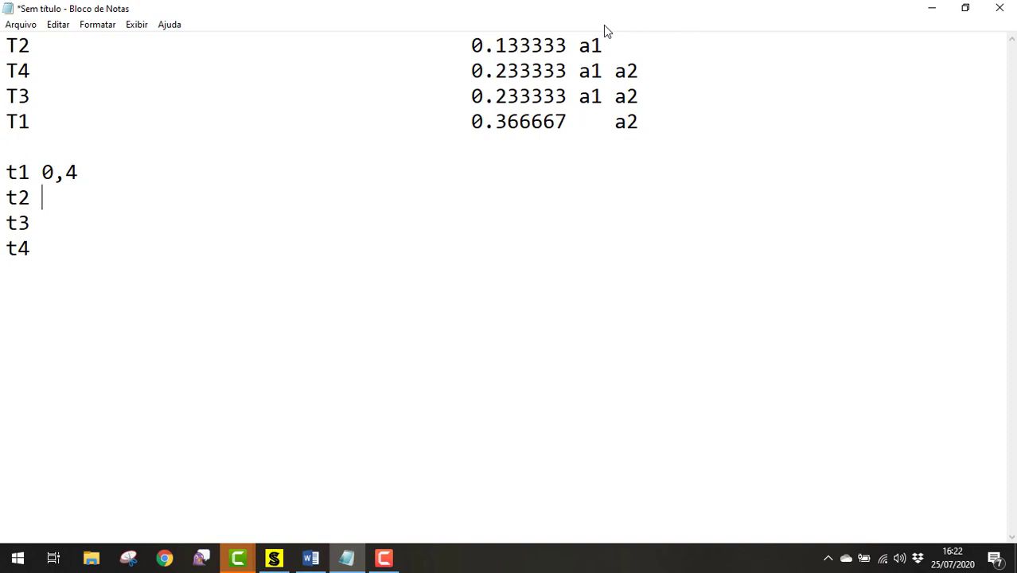
type(" 0,1")
left_click(106, 234)
type("0,2")
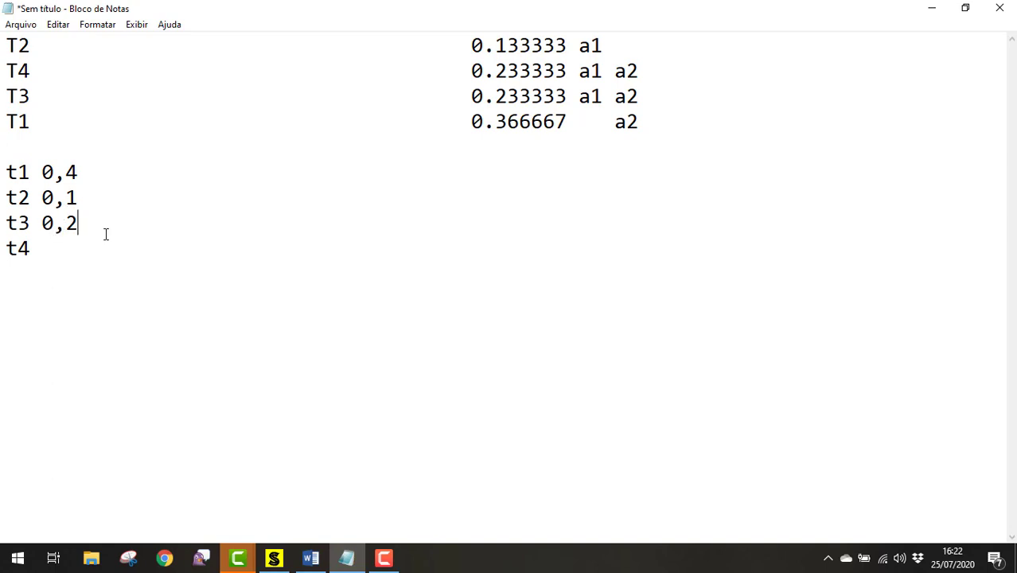
left_click(76, 243)
type("0,2")
Append the grouping letter a to the means of t1, t3 and t4, and b to the mean of t2.
left_click_drag(6, 121, 629, 127)
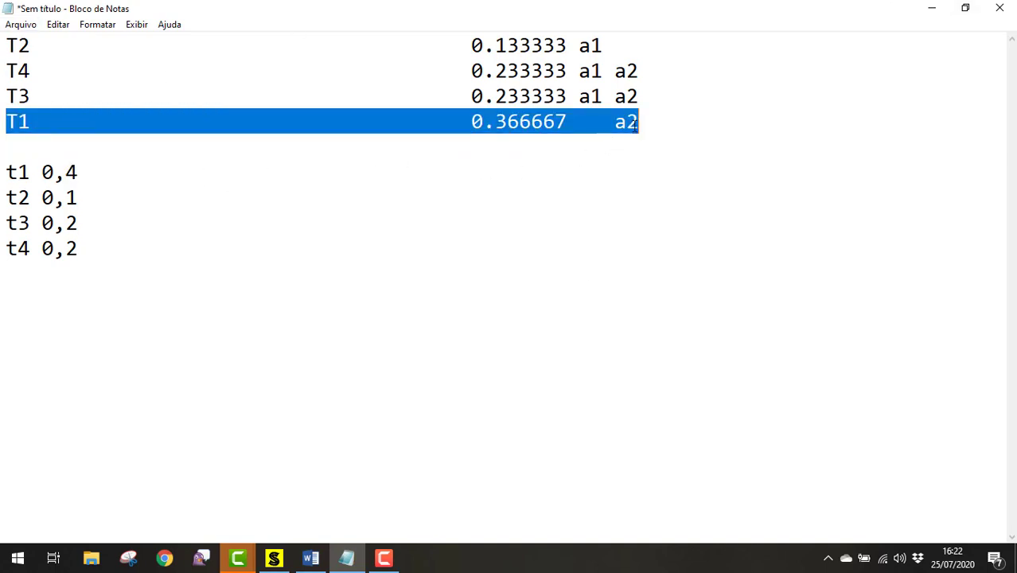
left_click(590, 124)
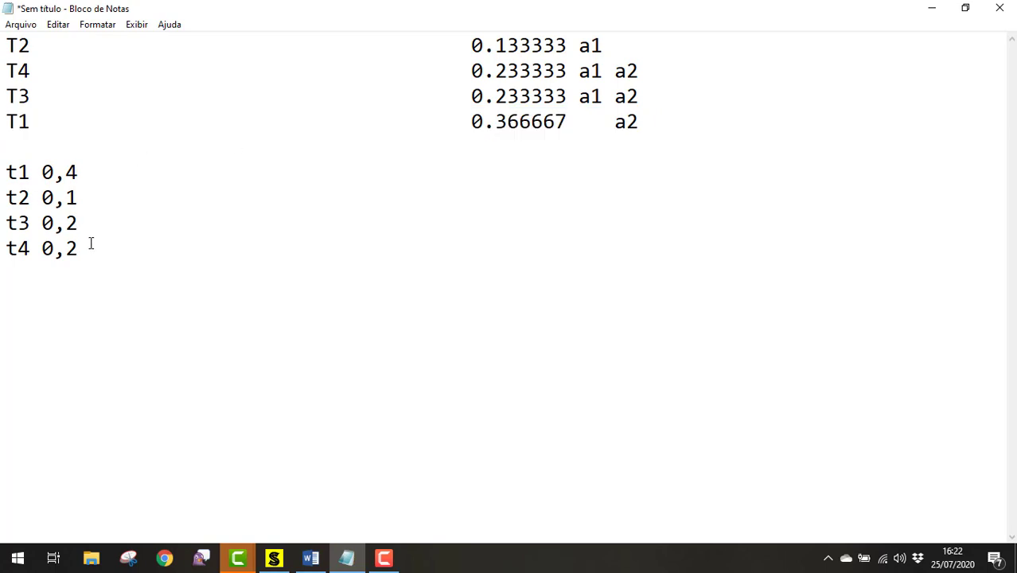
left_click(104, 176)
type("a")
left_click(105, 217)
type("a")
left_click(115, 249)
type("a")
left_click(106, 195)
type("b")
Add the letter b after the a of t3 and t4 so both lines end in ab.
left_click_drag(620, 96, 578, 96)
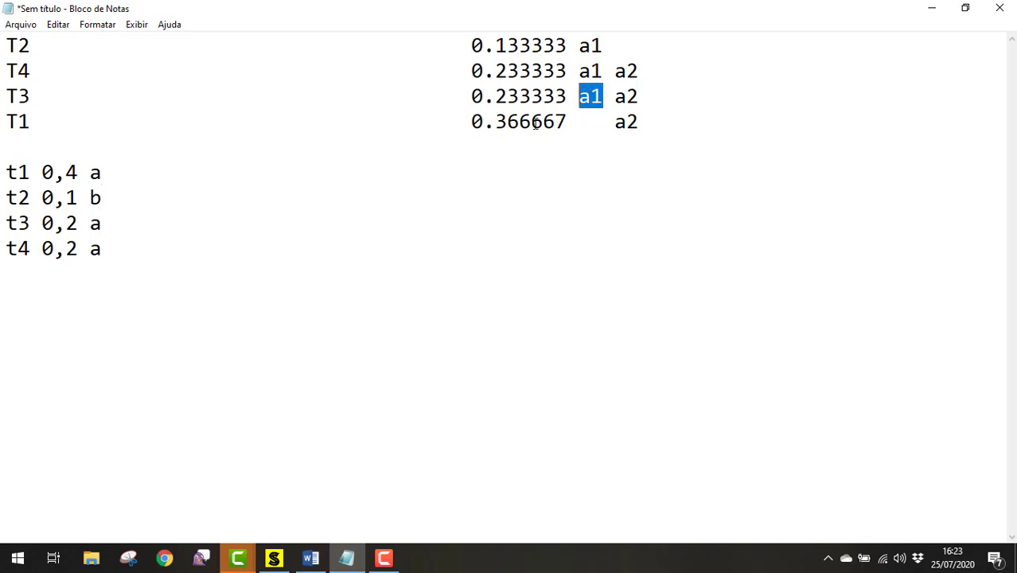
left_click(118, 223)
type("b")
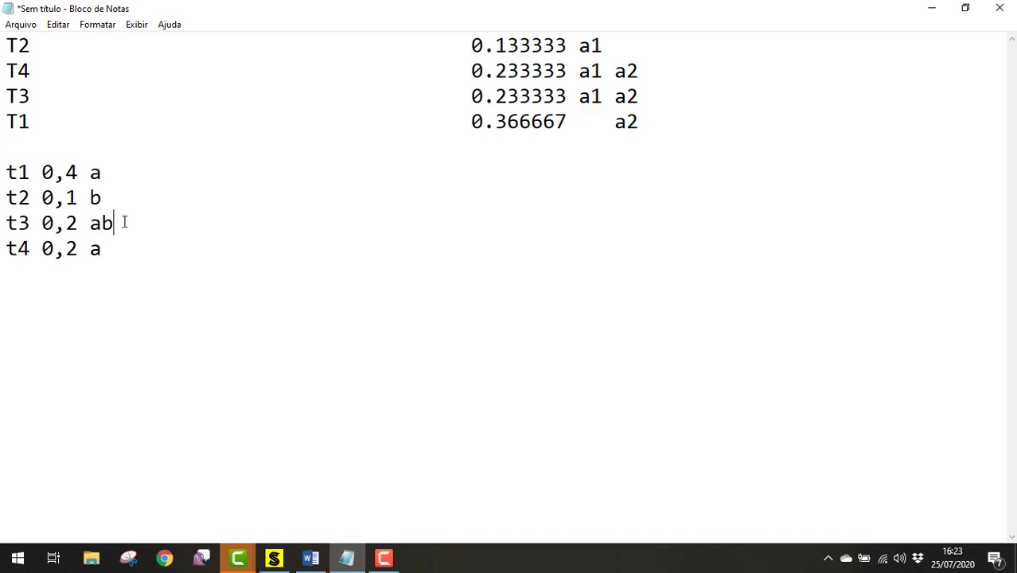
left_click(113, 252)
type("b")
Compare the grouping letters of the t1, t2, t3 and t4 lines to see which treatments share a letter.
mouse_move(9, 200)
left_mouse_down()
mouse_move(101, 197)
mouse_move(7, 207)
left_mouse_up()
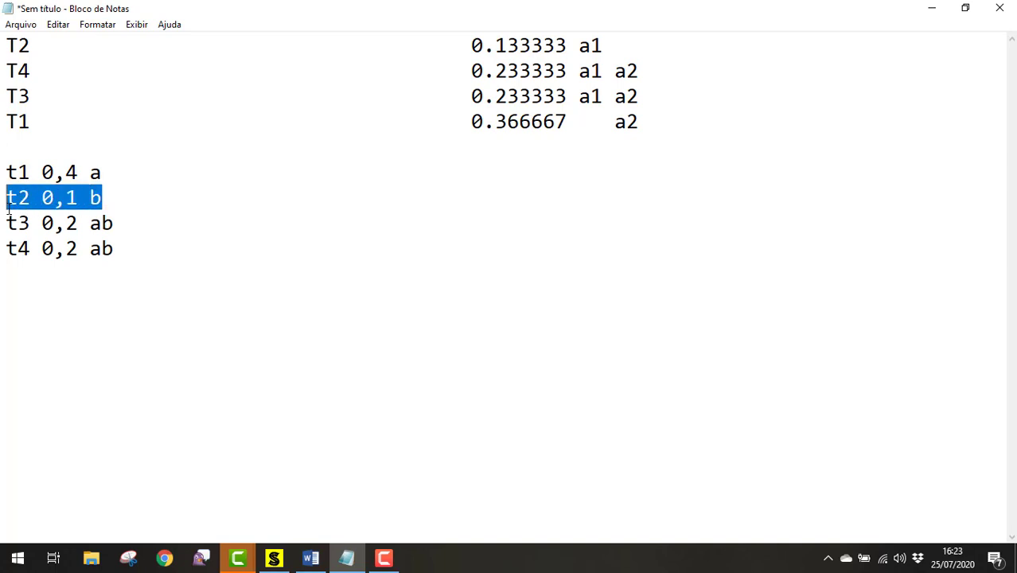
left_click(118, 285)
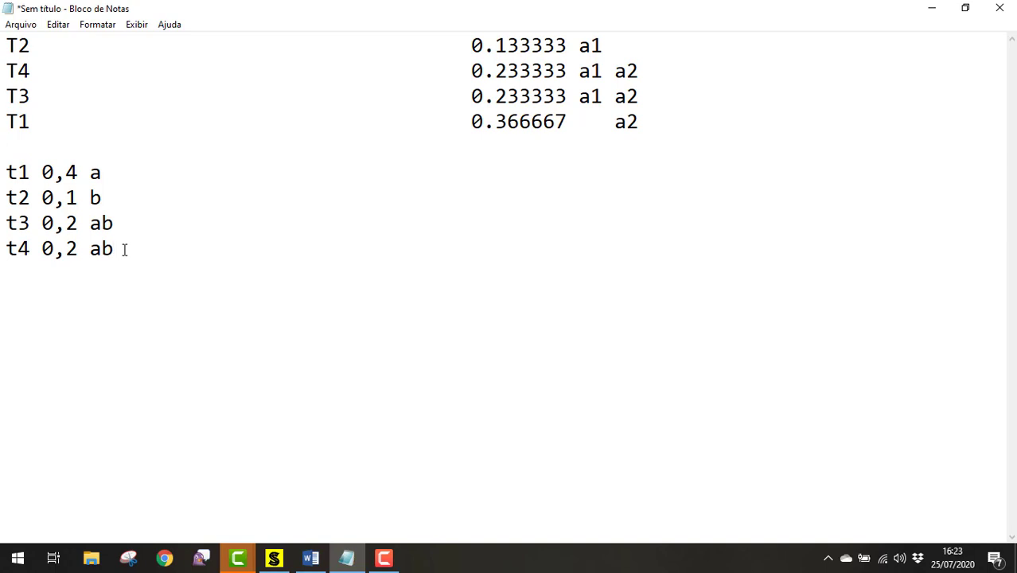
left_click_drag(102, 171, 10, 172)
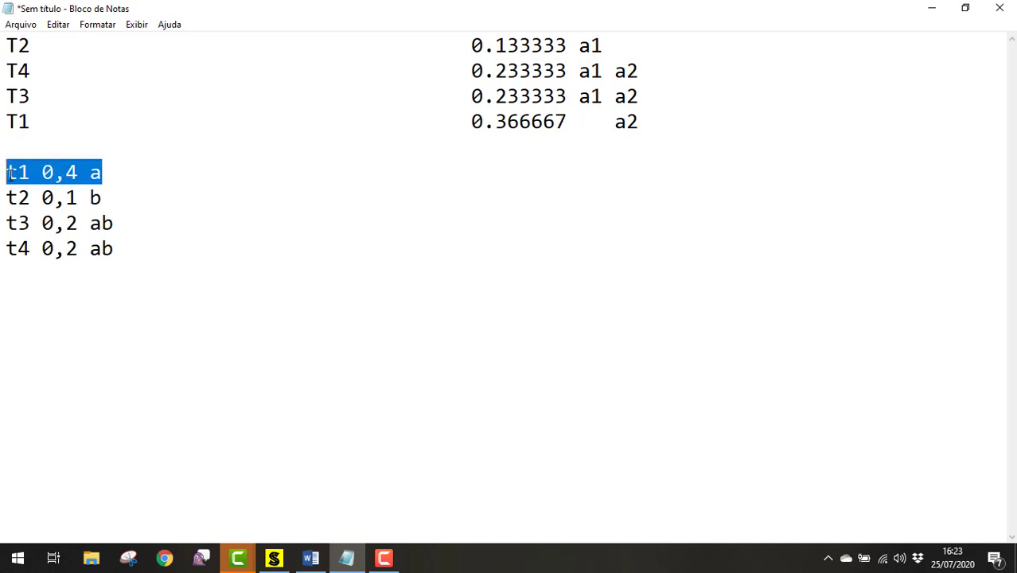
left_click(106, 193)
left_click(126, 252)
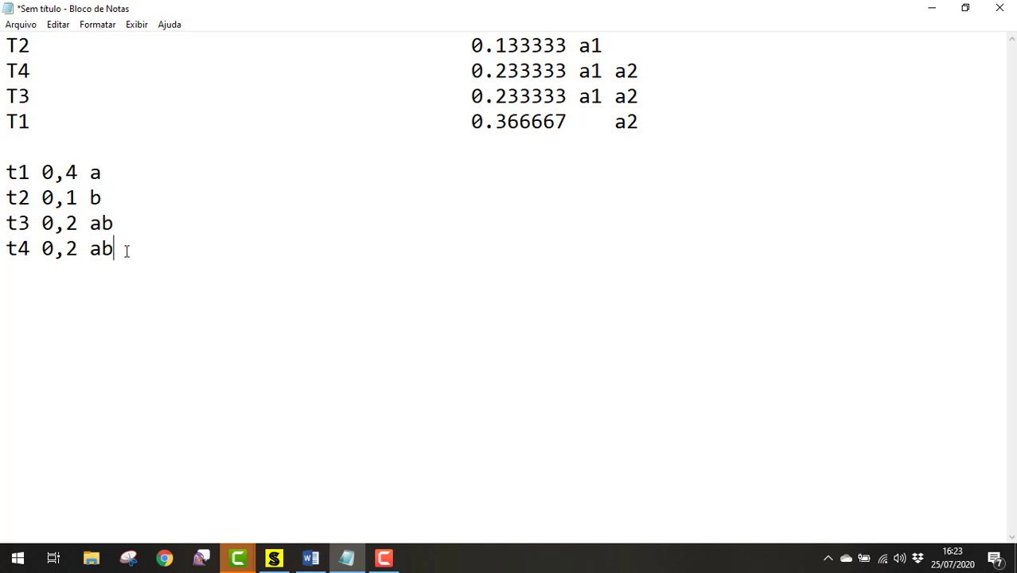
key("Return")
left_click(8, 173)
left_click_drag(8, 173, 90, 173)
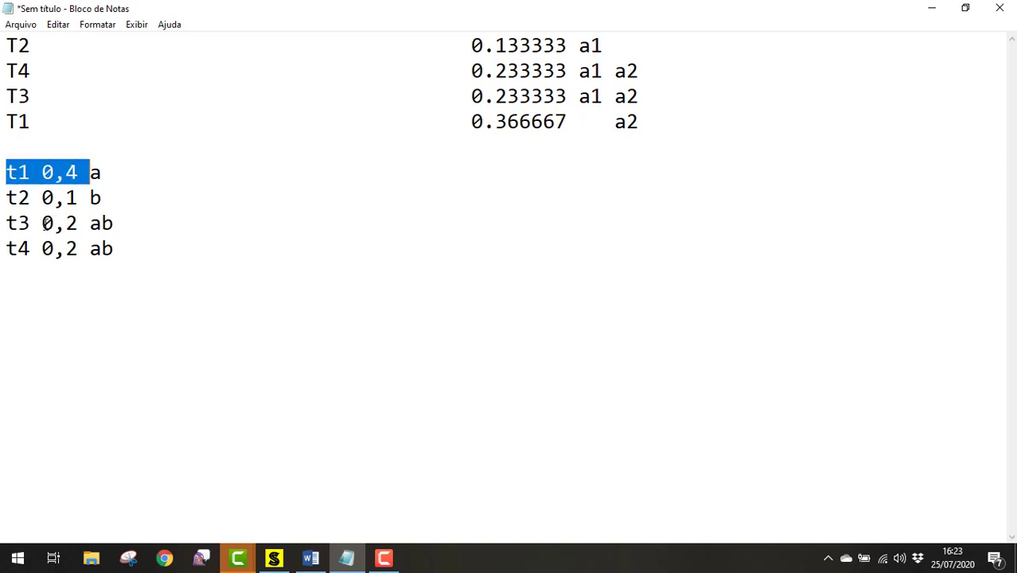
left_click_drag(6, 223, 113, 227)
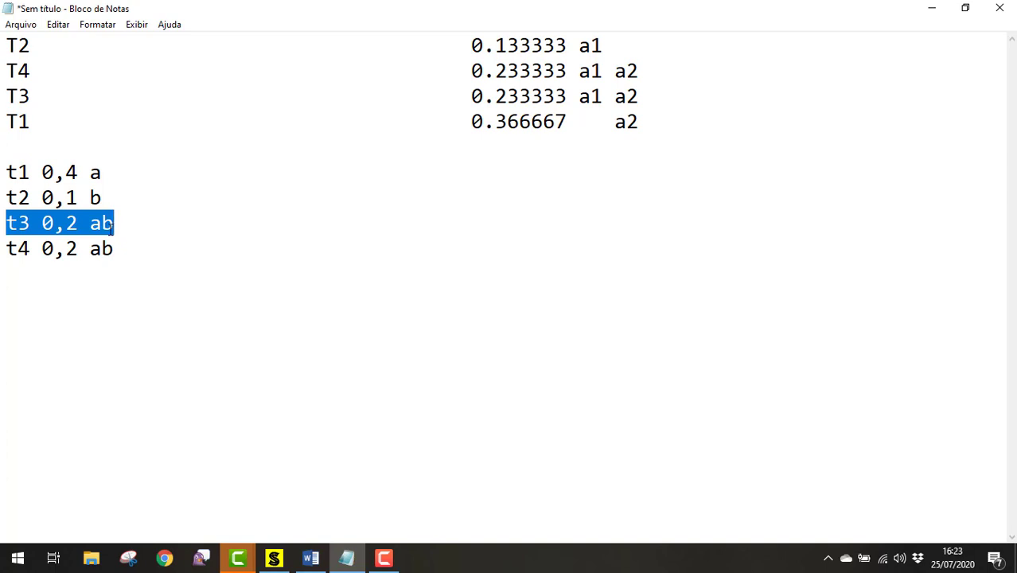
left_click(111, 226)
left_click(100, 174)
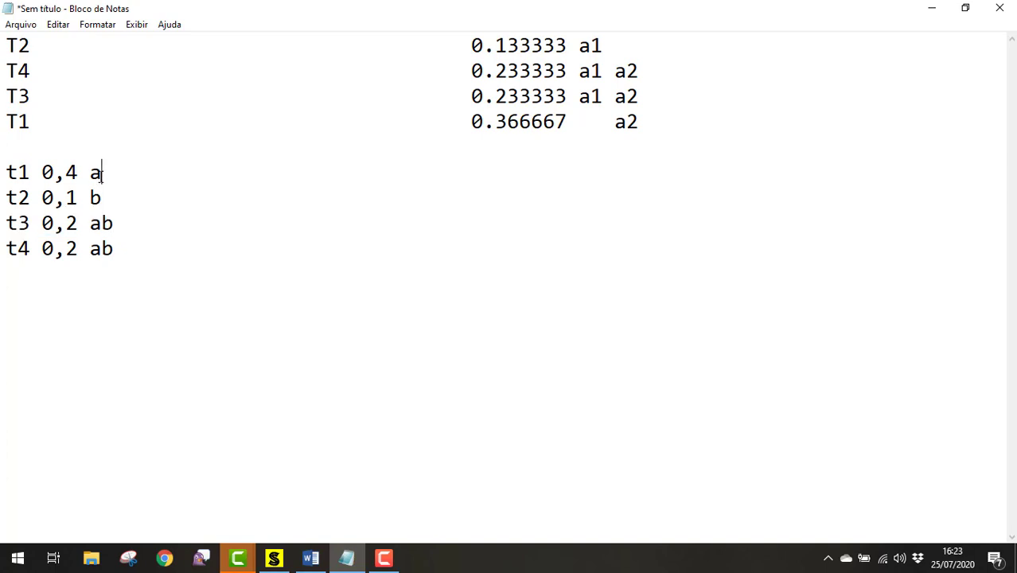
double_click(97, 175)
left_click(99, 226)
double_click(97, 225)
left_click(89, 174)
left_click(130, 250)
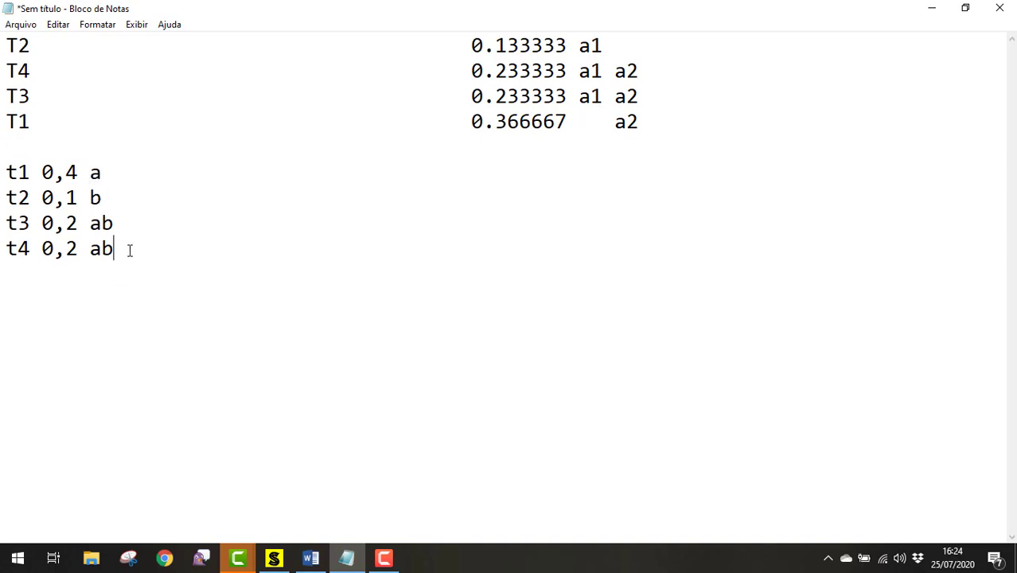